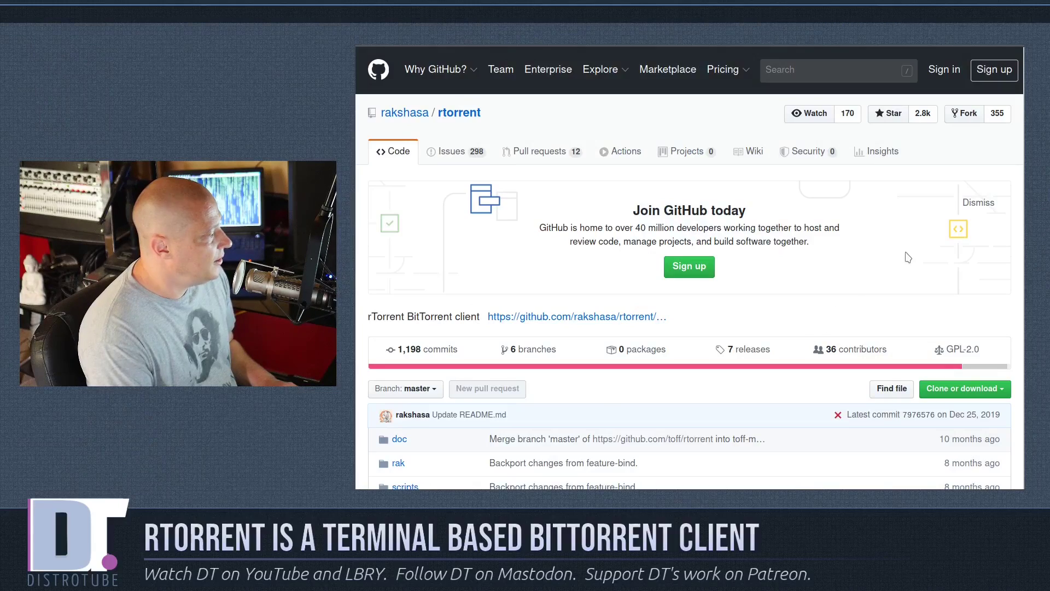
Browse the repository page and its src folder, then go back to the main page
scroll(908, 257, down, 3)
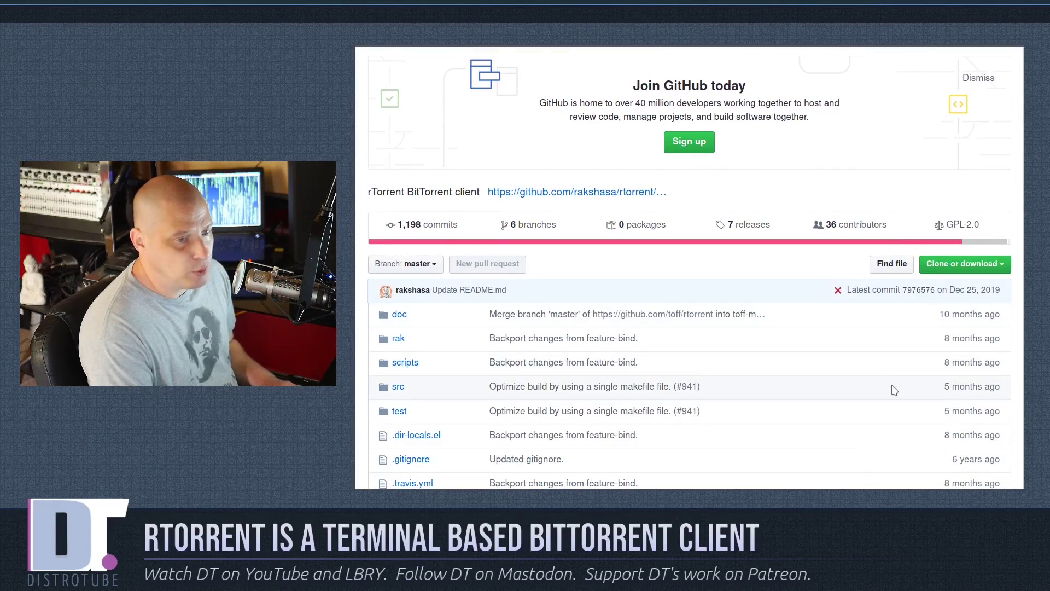
scroll(894, 390, down, 2)
scroll(894, 390, down, 3)
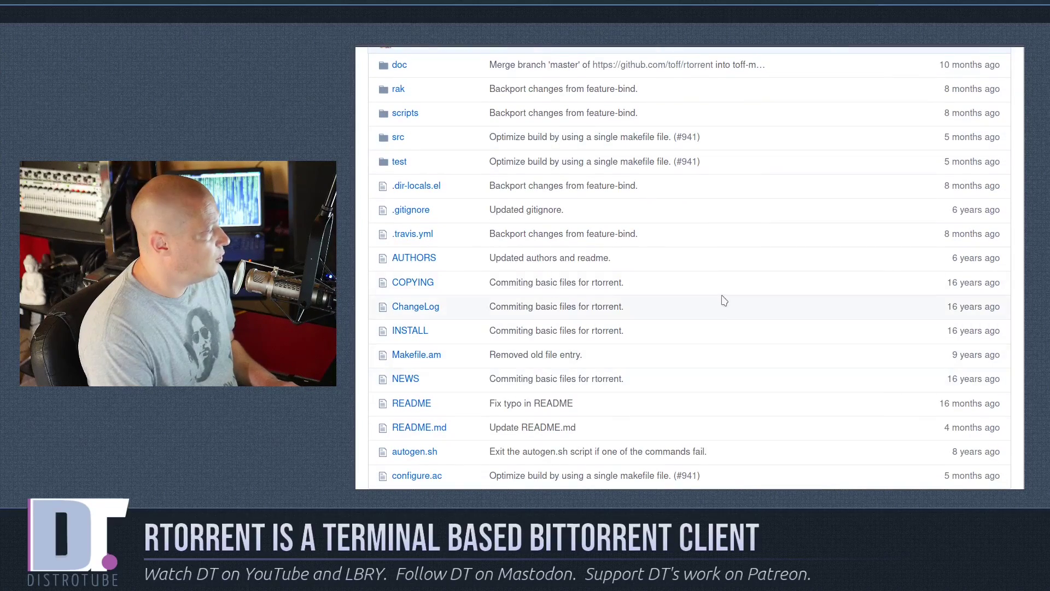
scroll(629, 312, up, 3)
click(398, 327)
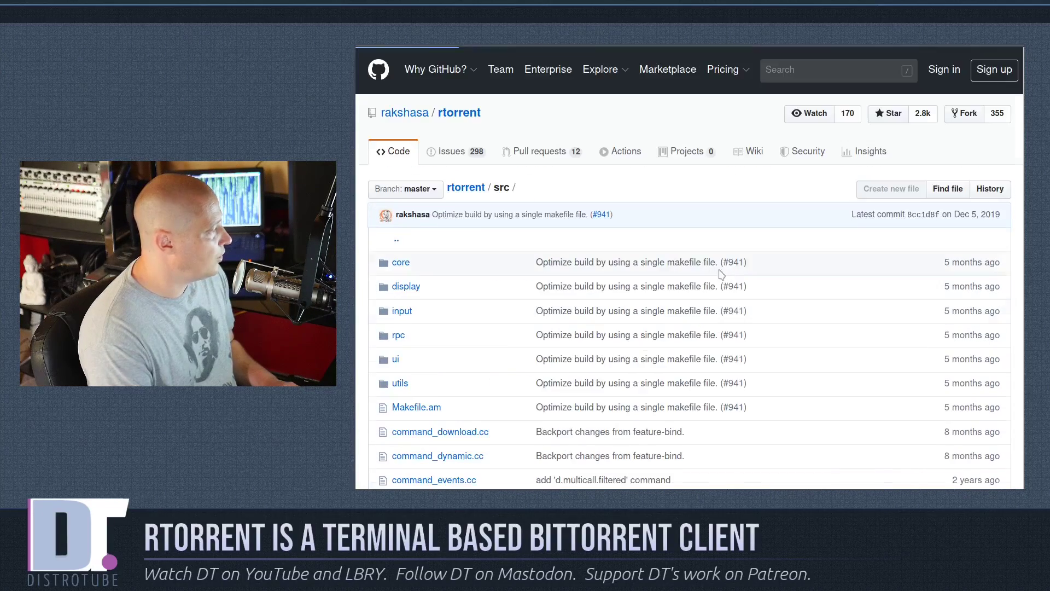
scroll(777, 282, down, 5)
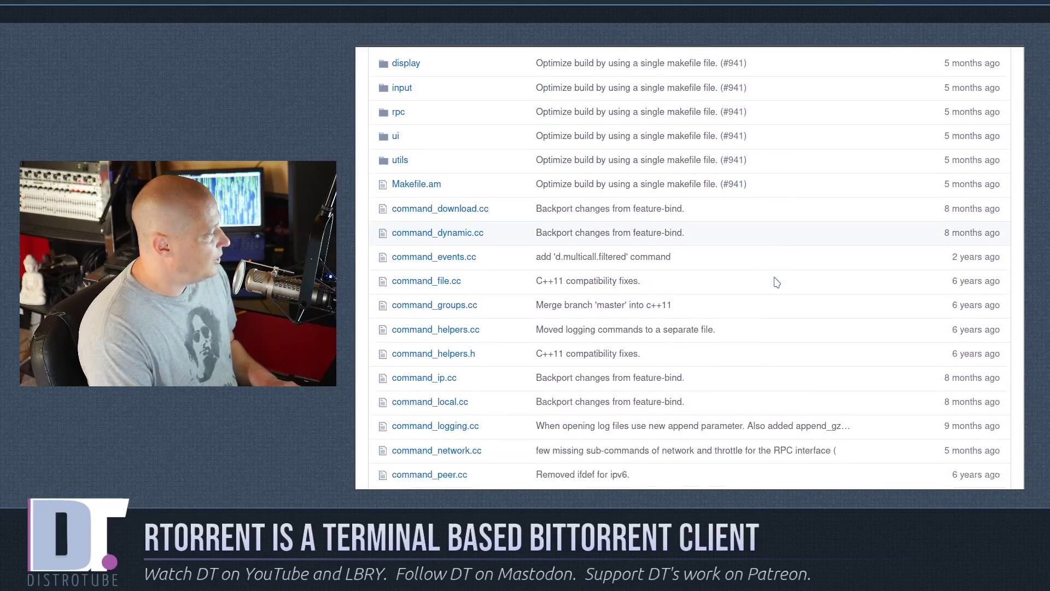
key(alt+Left)
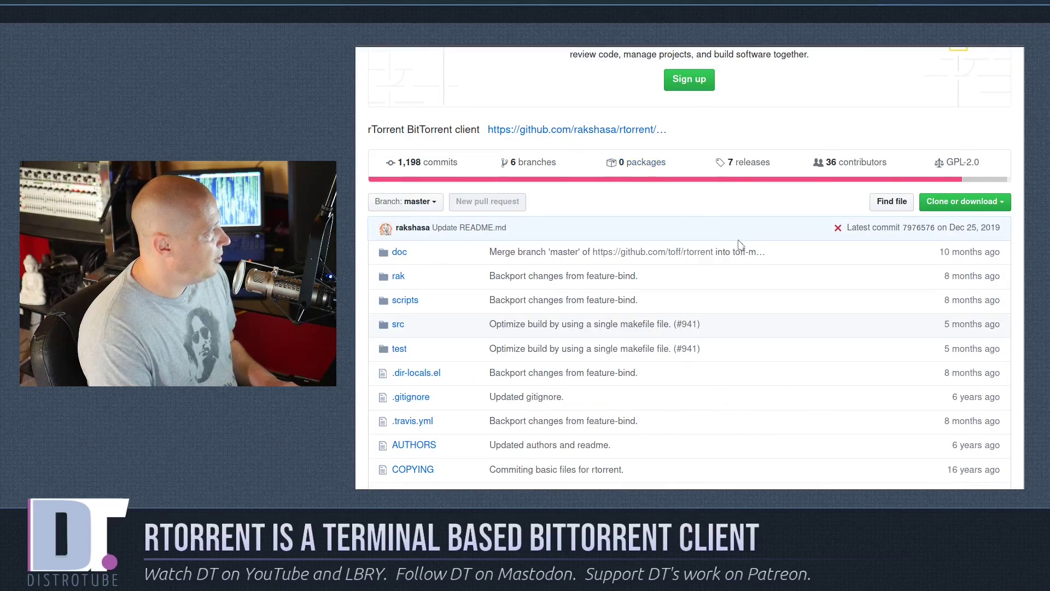
Enter the account password at the Ubuntu login screen to reach the desktop
scroll(750, 255, up, 4)
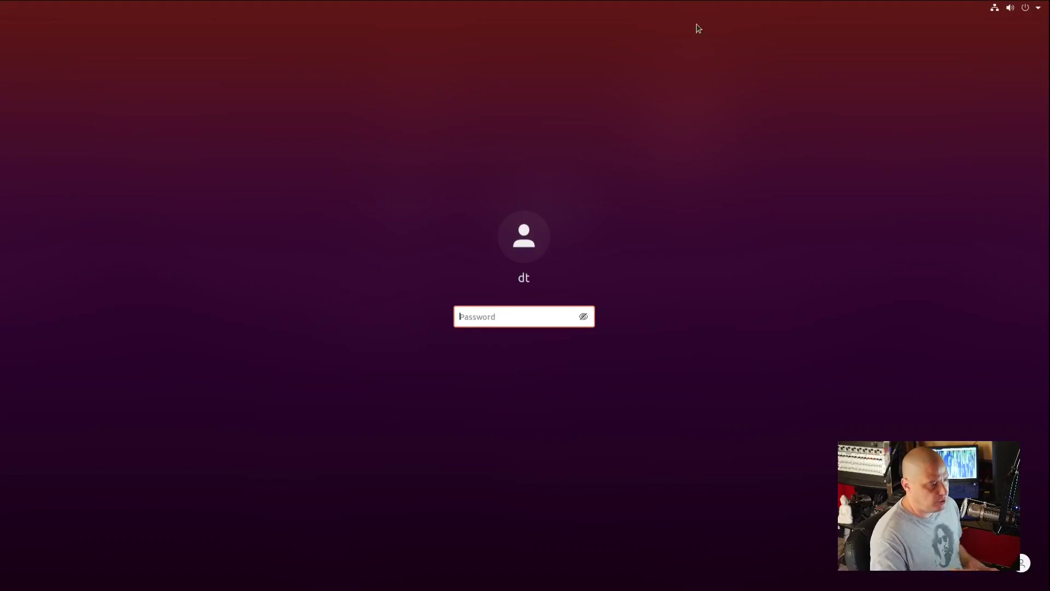
text(••)
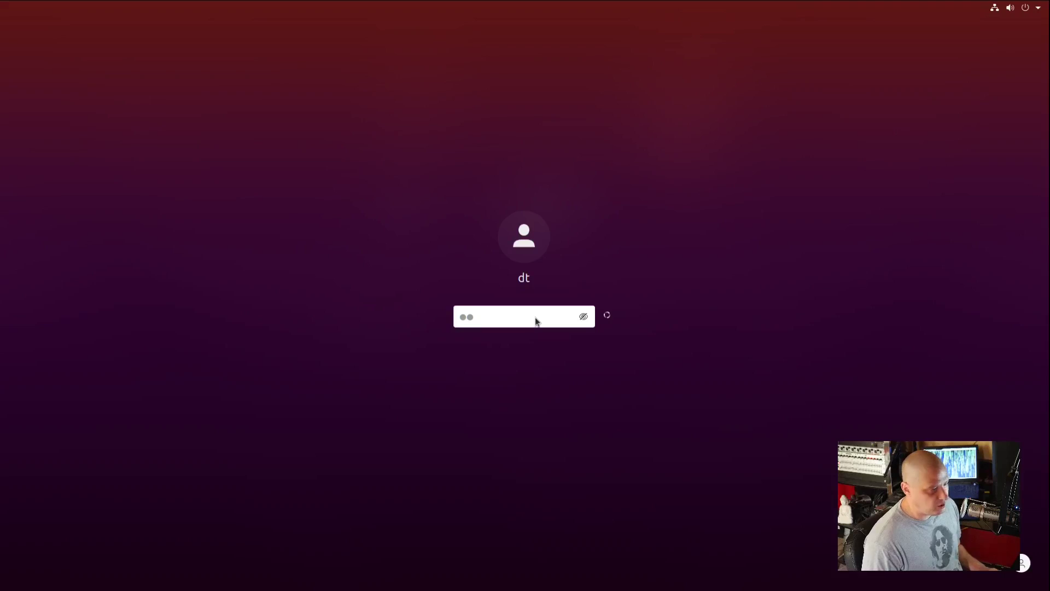
key(Return)
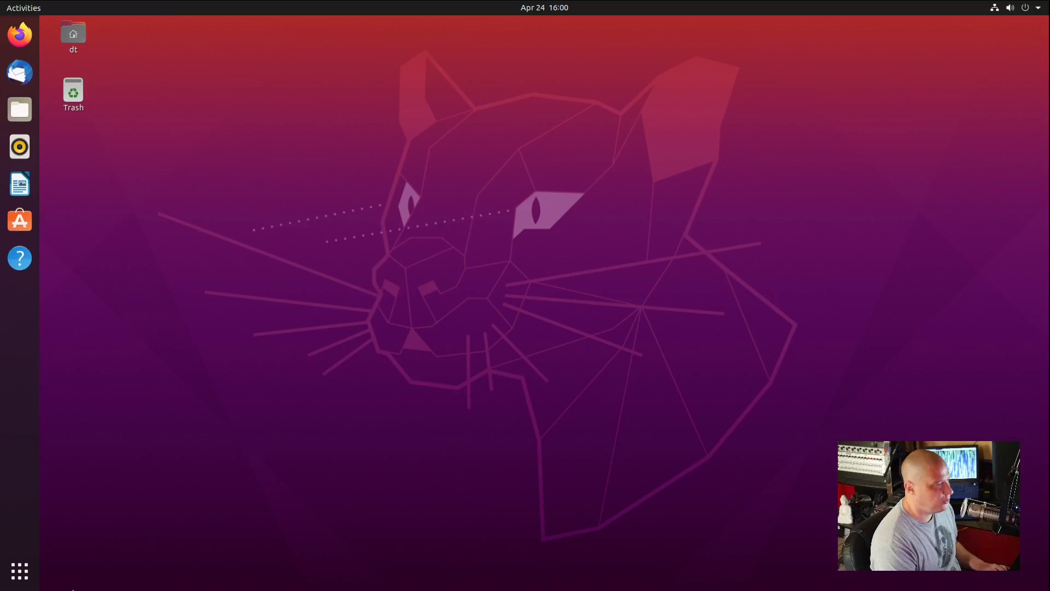
Open a new terminal, zoom the text in three times and enlarge the window
key(ctrl+alt+t)
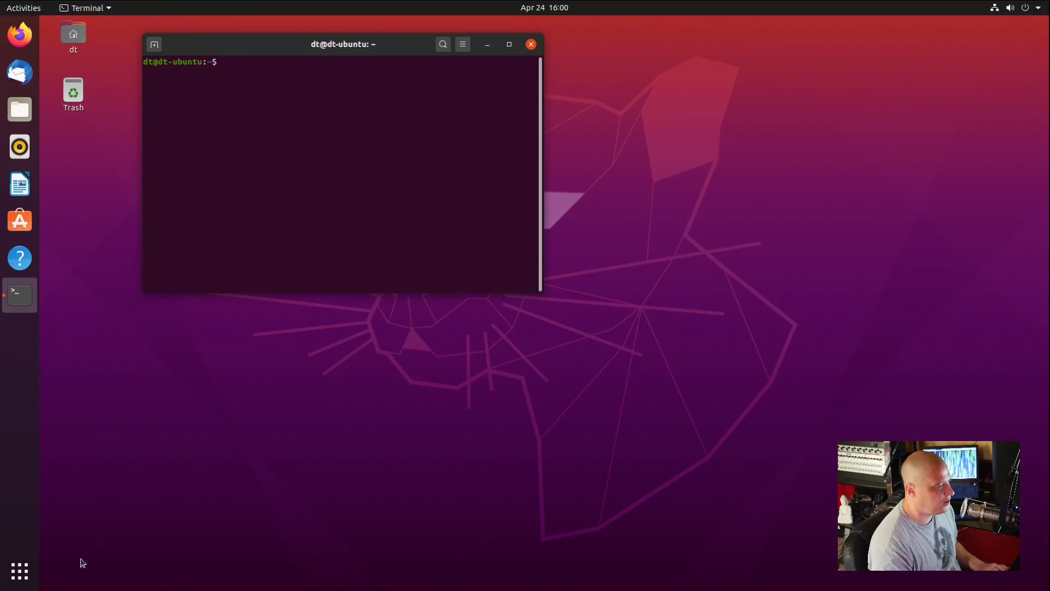
click(463, 44)
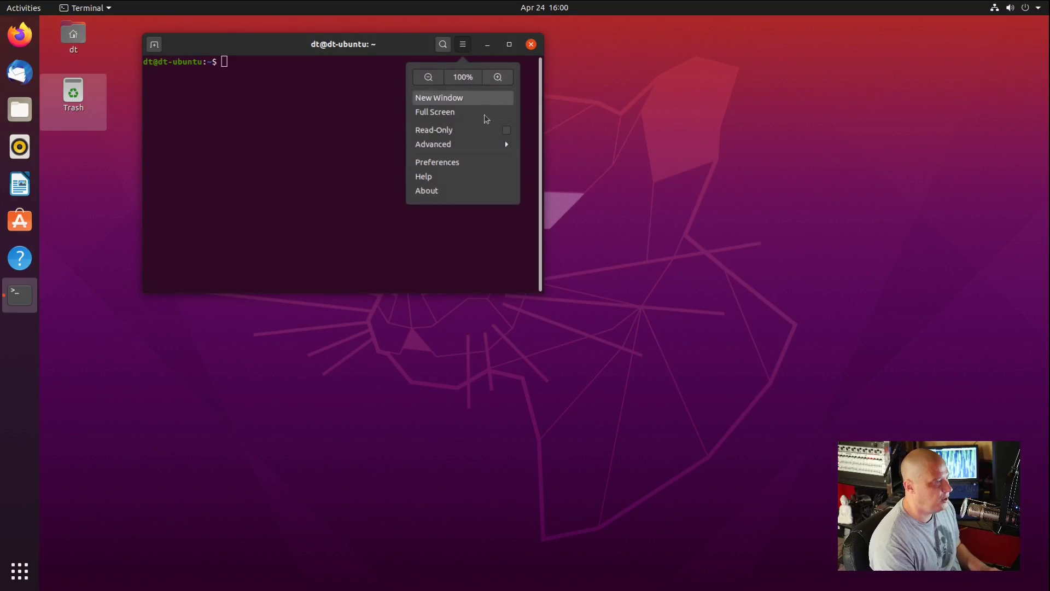
click(498, 80)
click(507, 43)
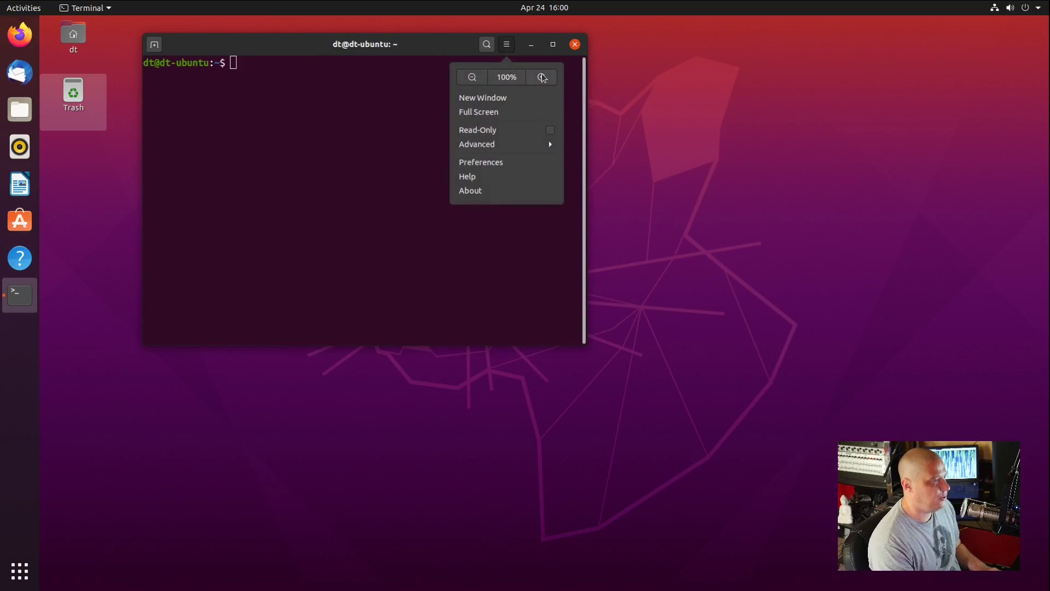
click(541, 78)
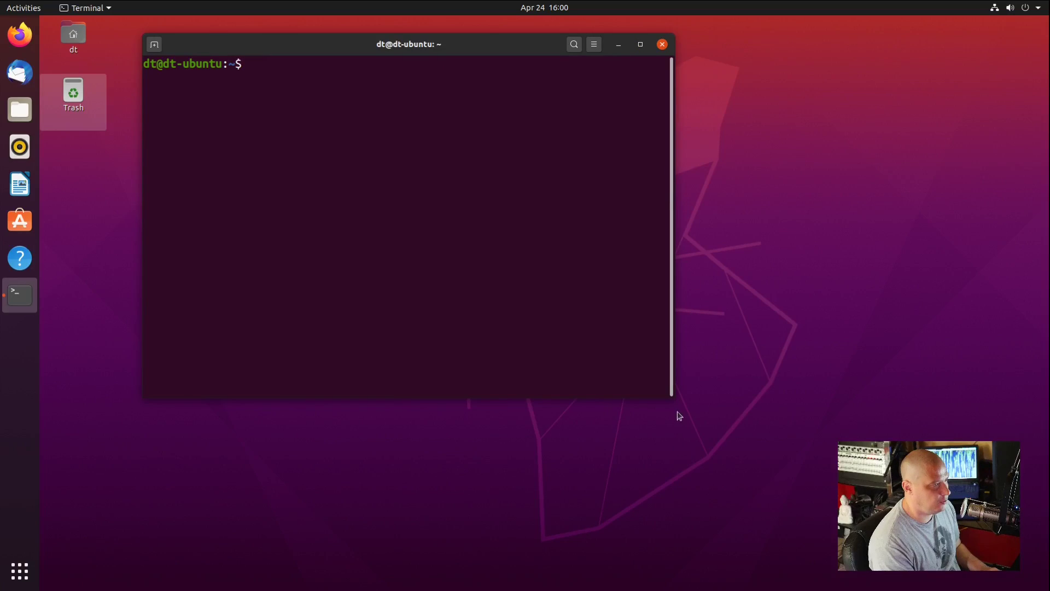
drag(670, 398, 824, 440)
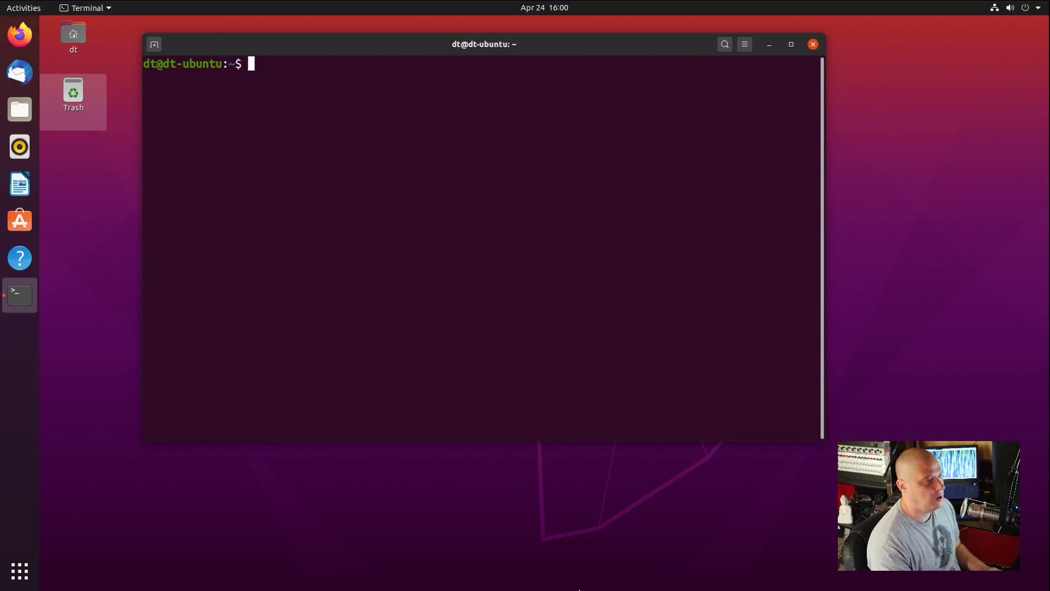
Run sudo apt install rtorrent, cancel the password prompt, and type rtorrent at the prompt
text(sud)
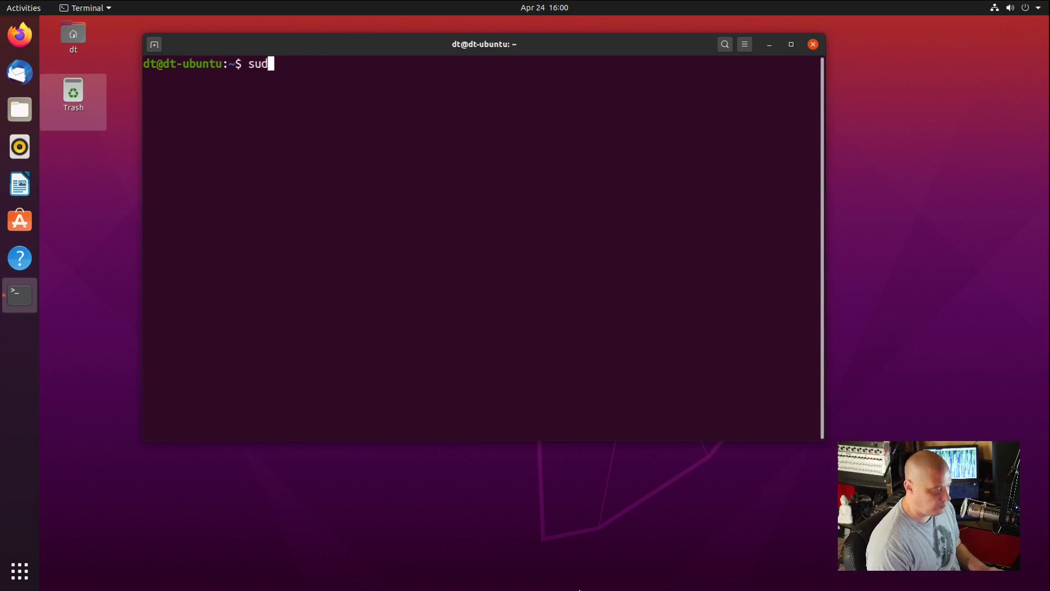
text(o apt install)
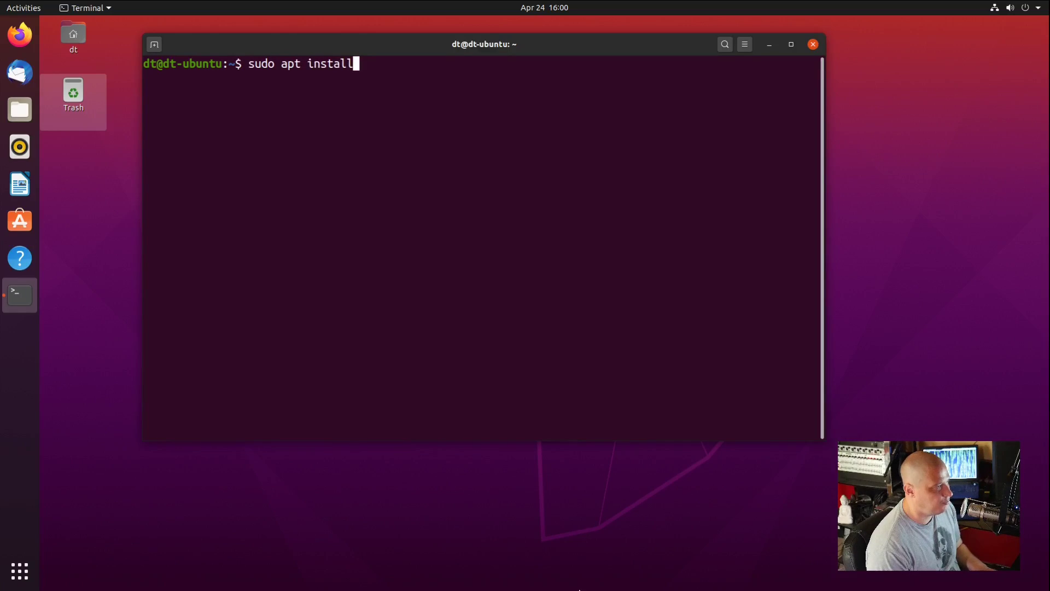
text( rtorrent)
key(Return)
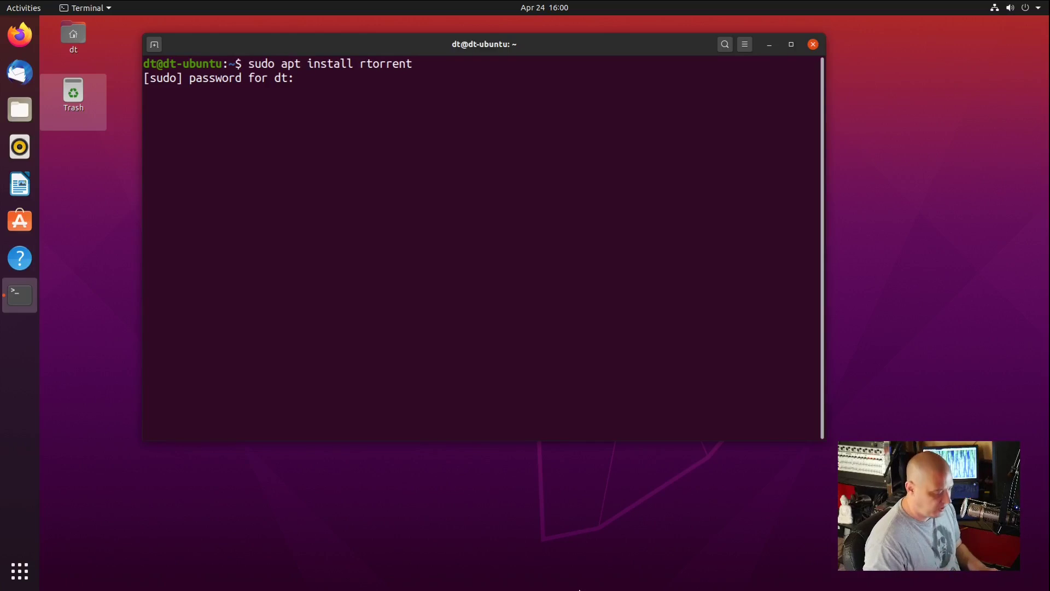
key(ctrl+c)
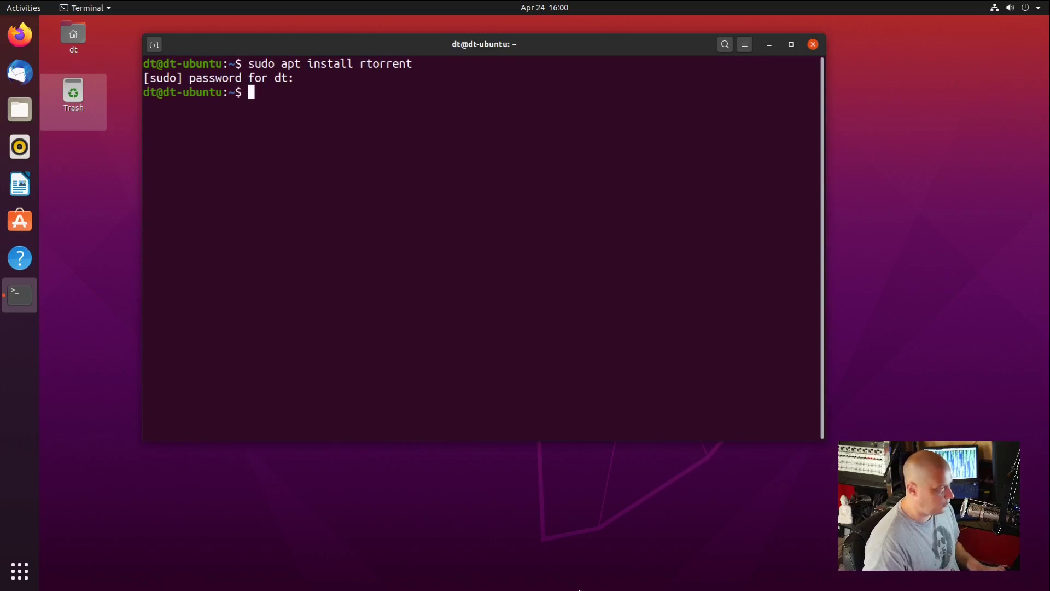
text(r)
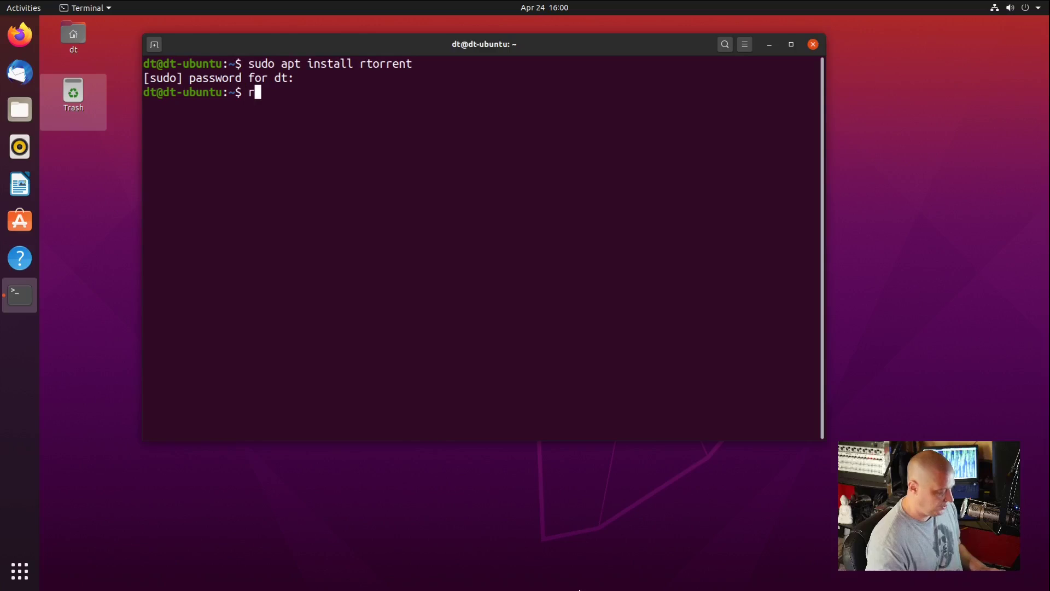
text(torrent)
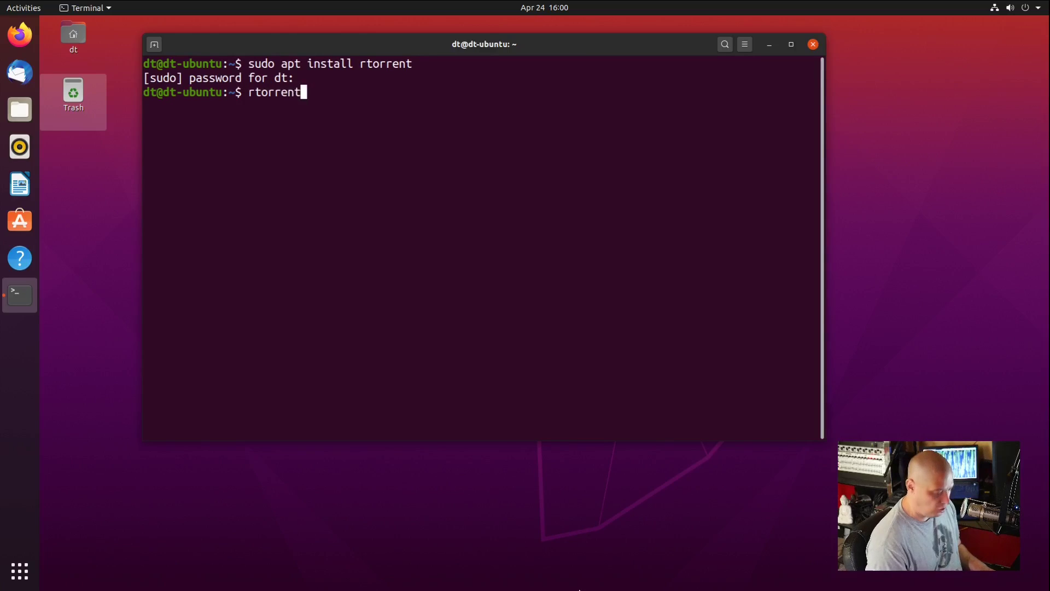
key(Return)
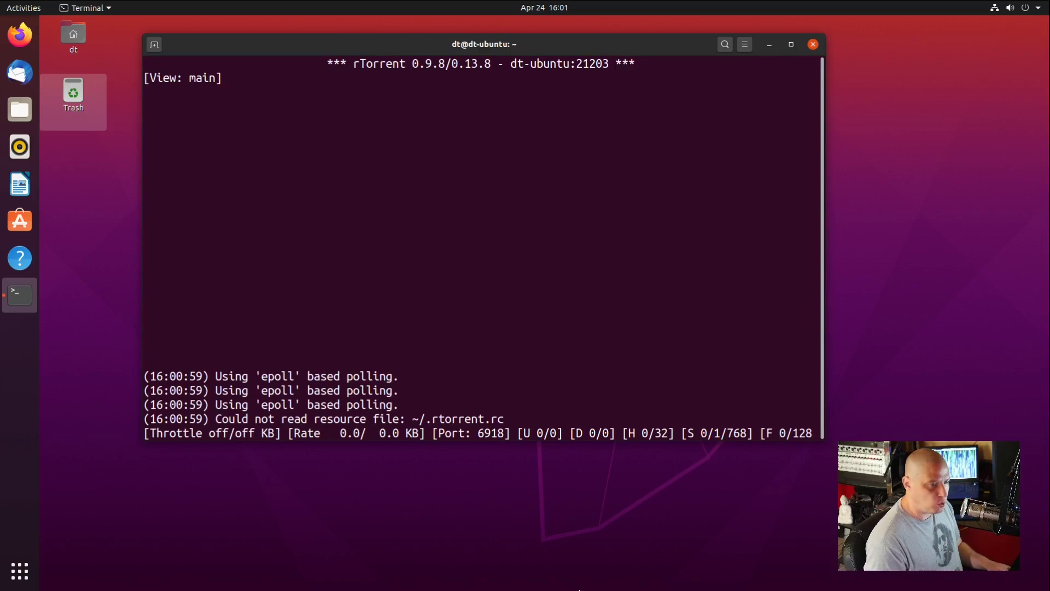
key(ctrl+q)
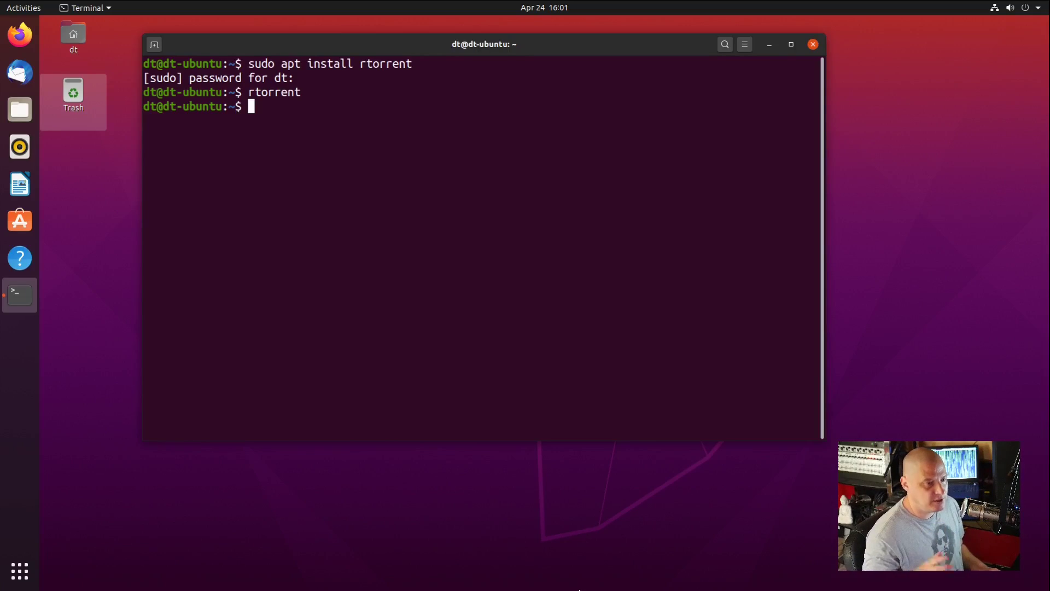
Change into /usr/share/doc/rtorrent/examples/ and run ls, showing rtorrent.rc.gz
text(cd /)
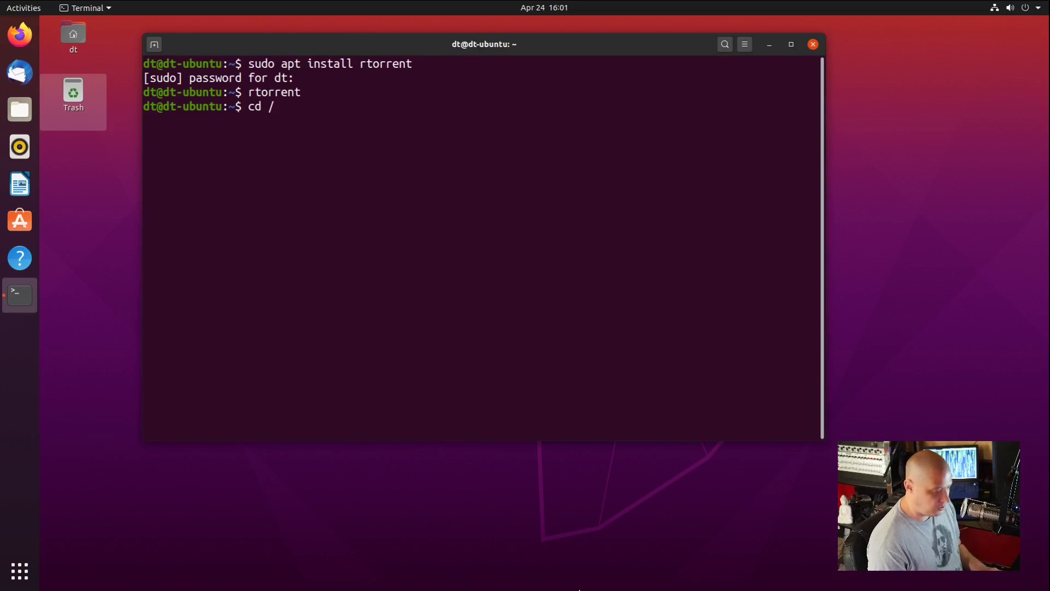
text(usr)
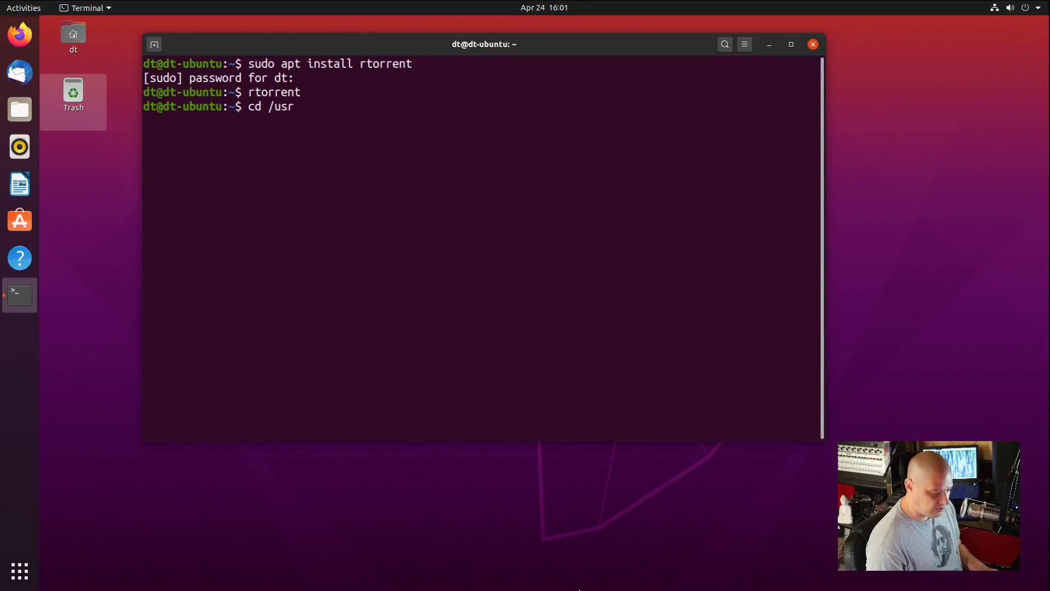
text(/share)
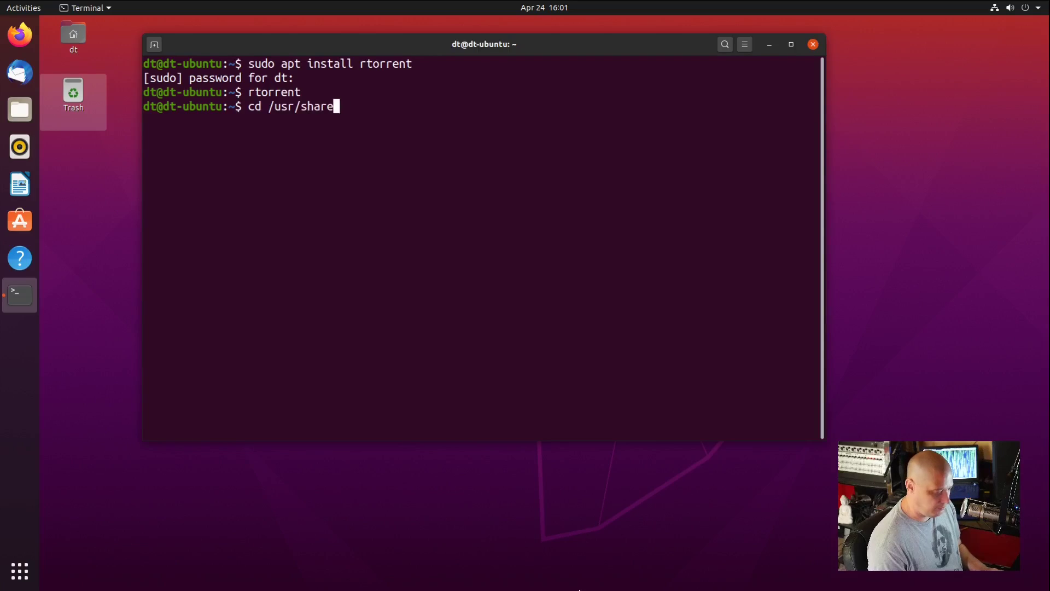
text(/doc/rt)
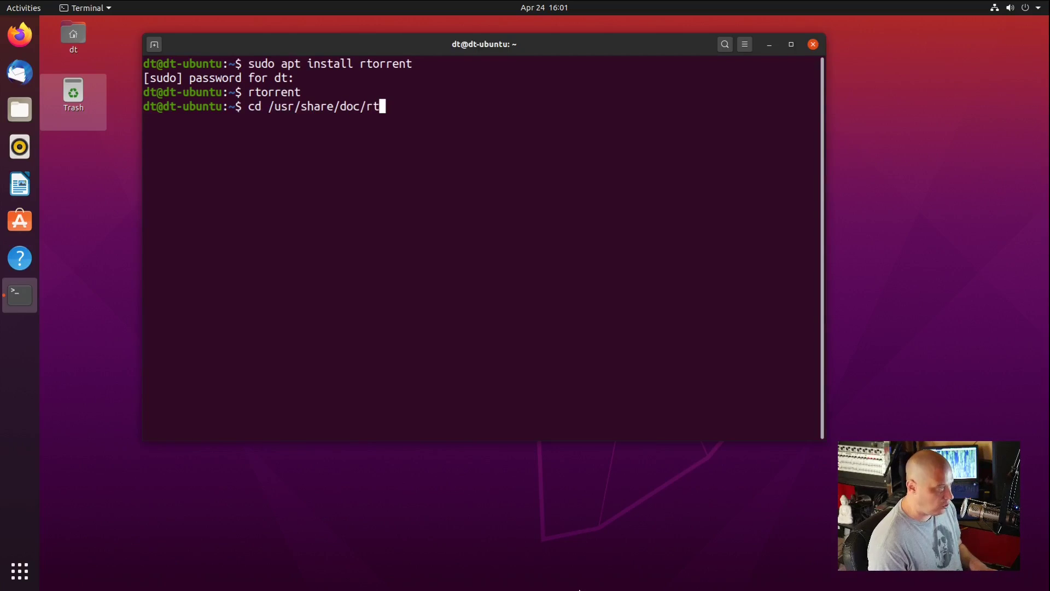
key(Tab)
text(ex)
key(Tab)
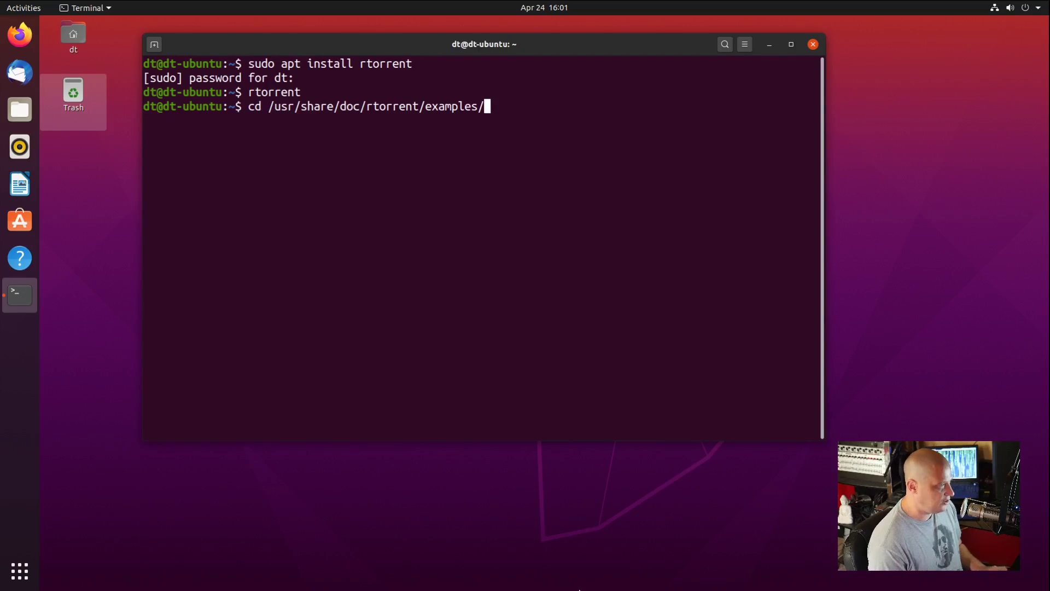
key(Return)
text(ls)
key(Return)
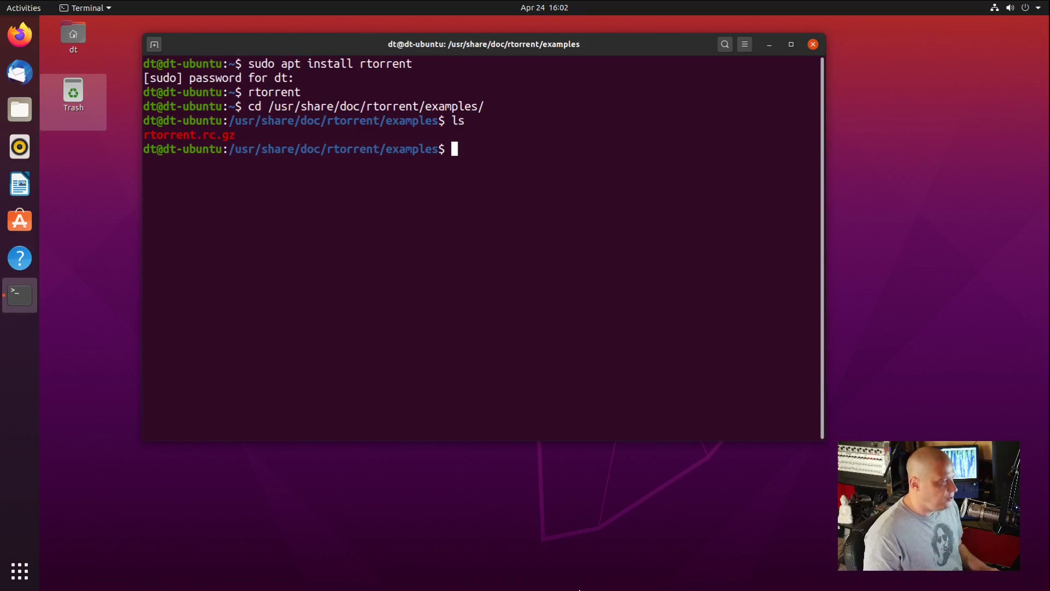
Open rtorrent.rc.gz with sudo vim, entering the admin password
text(v)
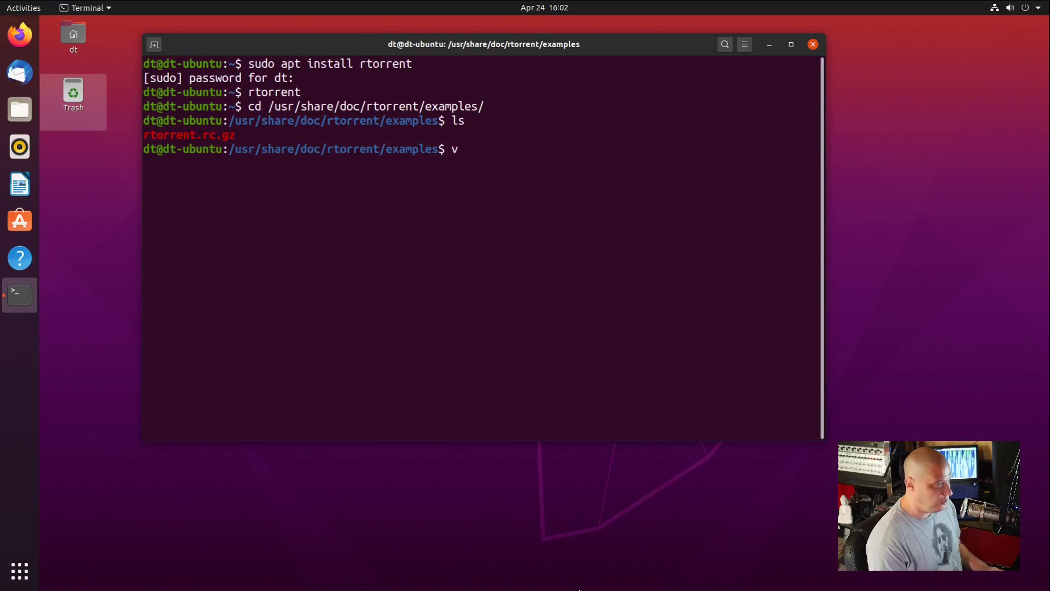
text(im r)
key(Tab)
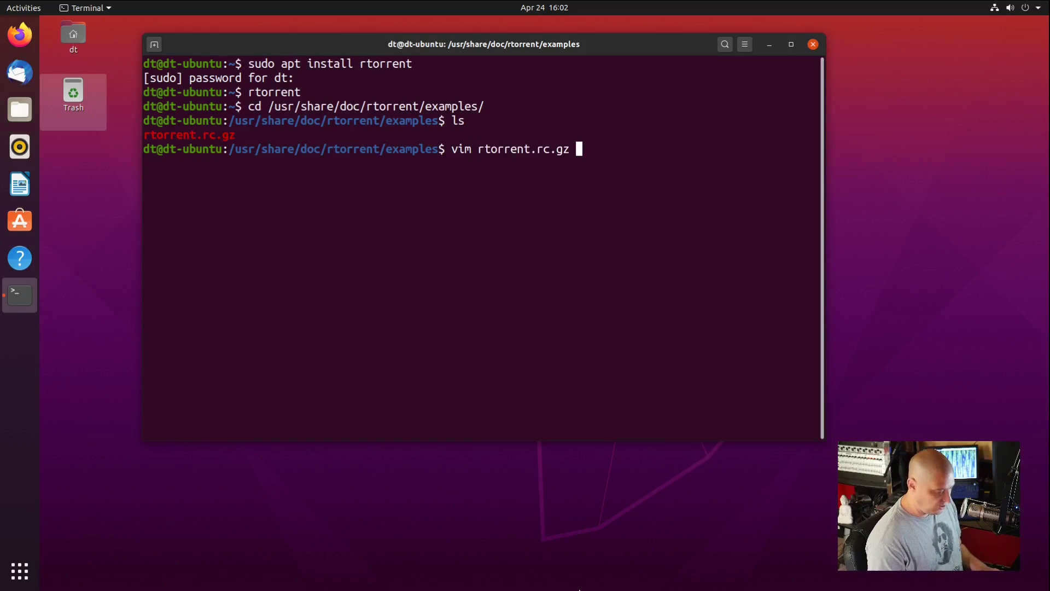
key(ctrl+Left)
key(ctrl+Left)
key(ctrl+Left)
key(ctrl+Left)
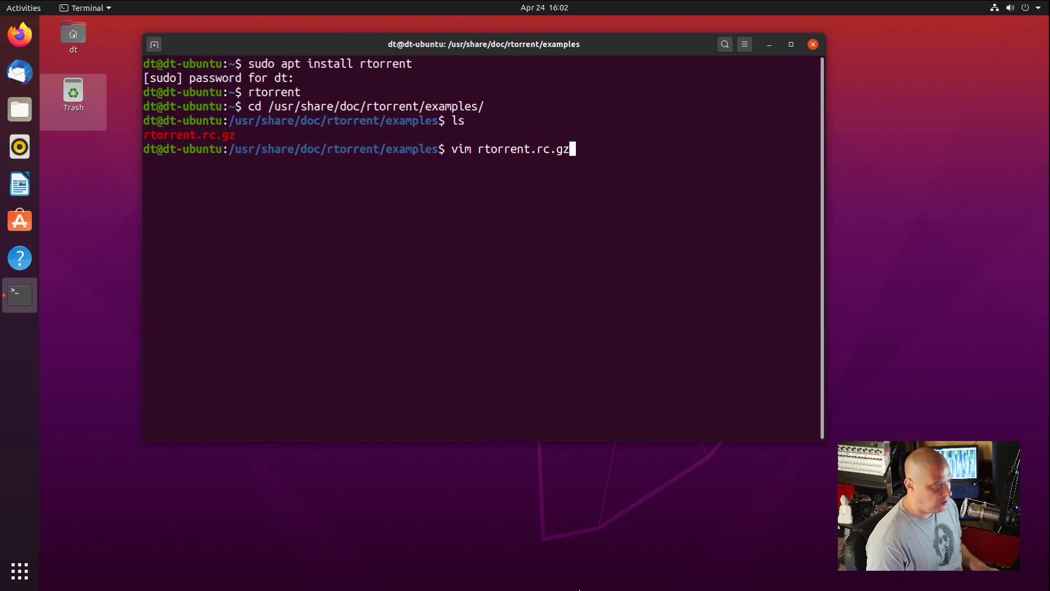
text(s)
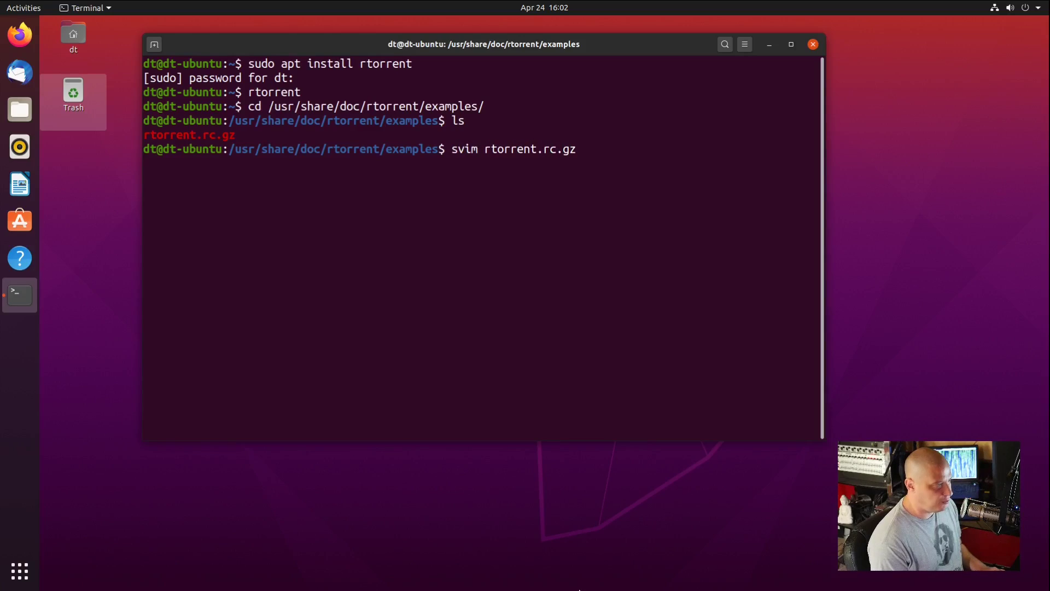
text(udo)
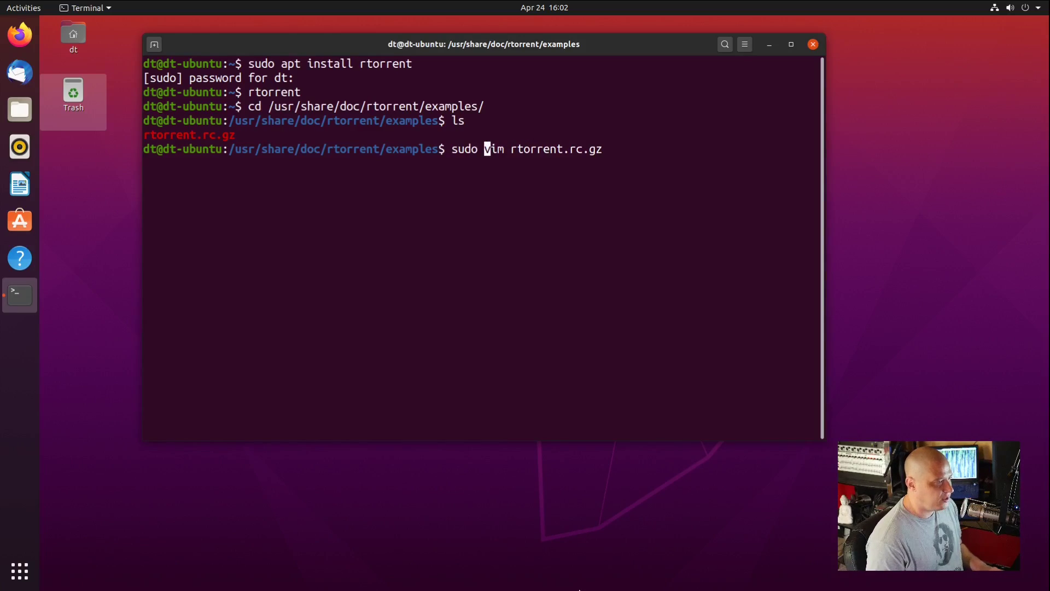
key(Right)
key(Right)
key(Right)
key(Right)
key(Right)
key(Right)
key(Right)
key(Right)
key(Right)
key(Right)
key(Right)
key(Right)
key(Right)
key(Right)
key(Right)
key(Right)
key(Right)
key(Right)
key(Right)
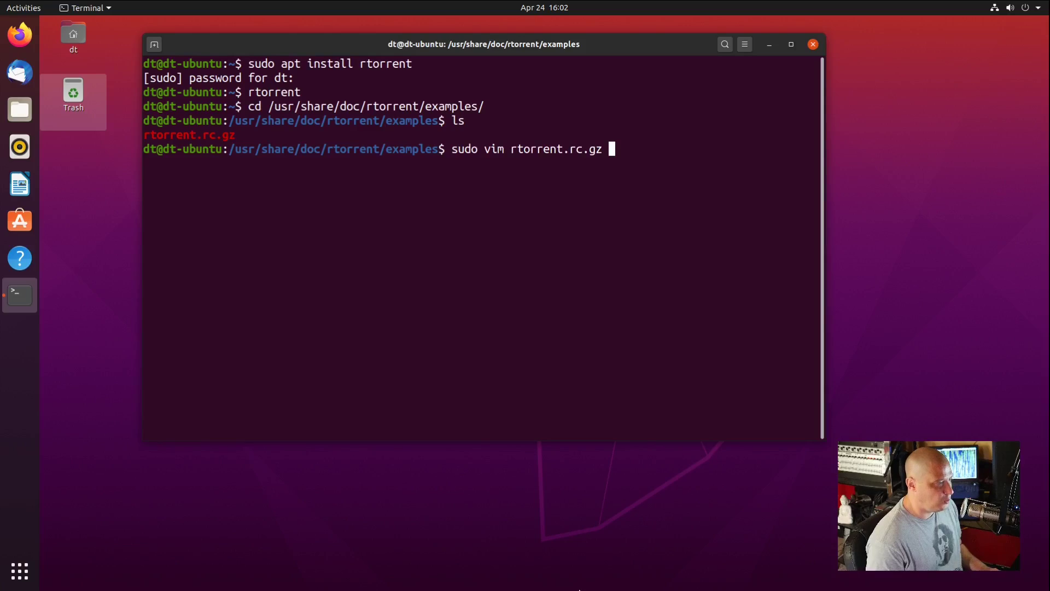
key(Return)
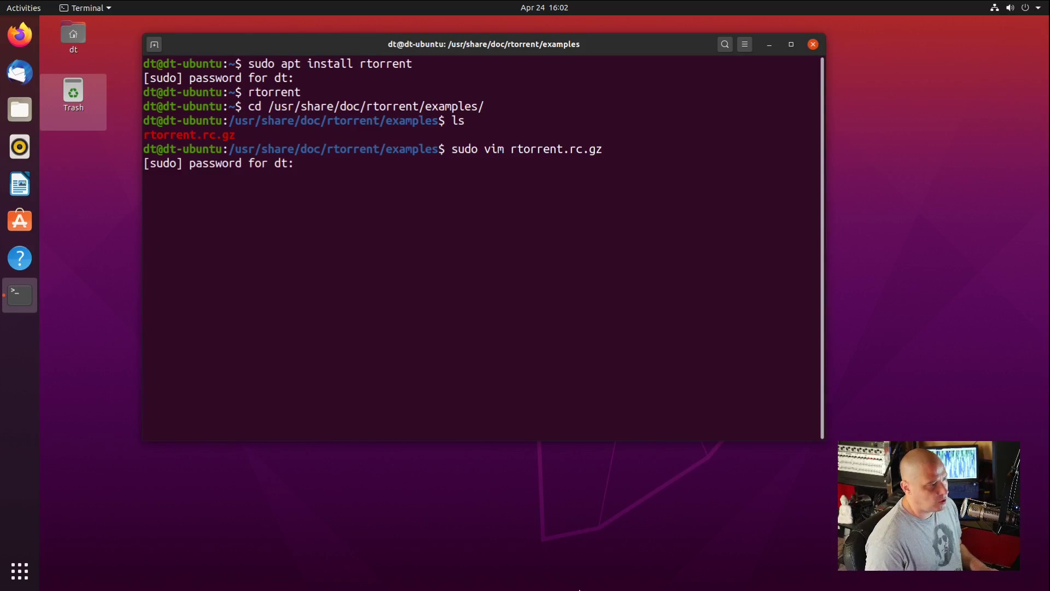
key(Return)
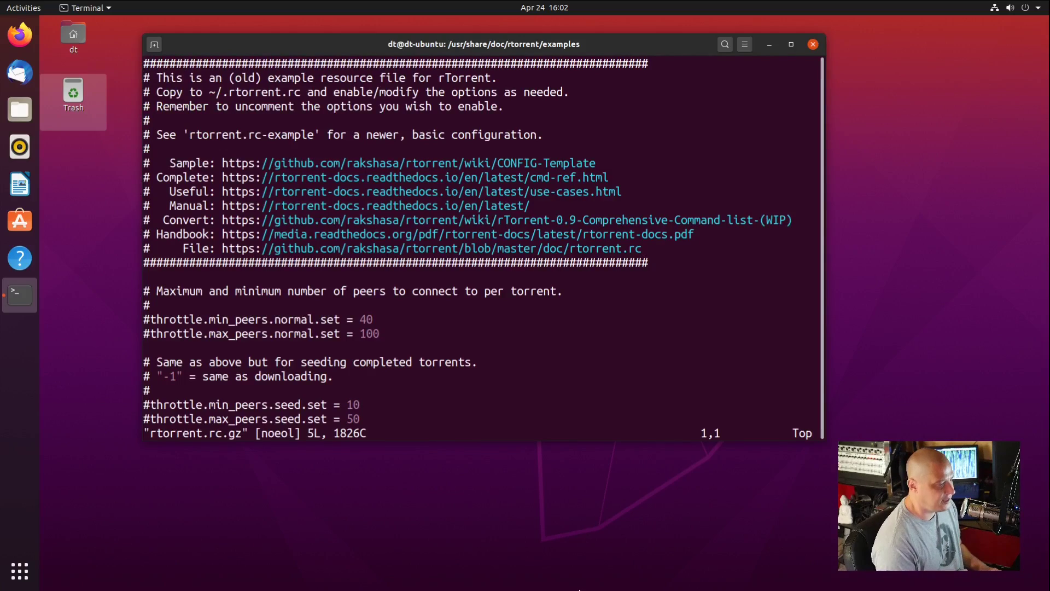
Save a copy as /home/dt/.rtorrent.rc with :w, then quit Vim with :q
text(:)
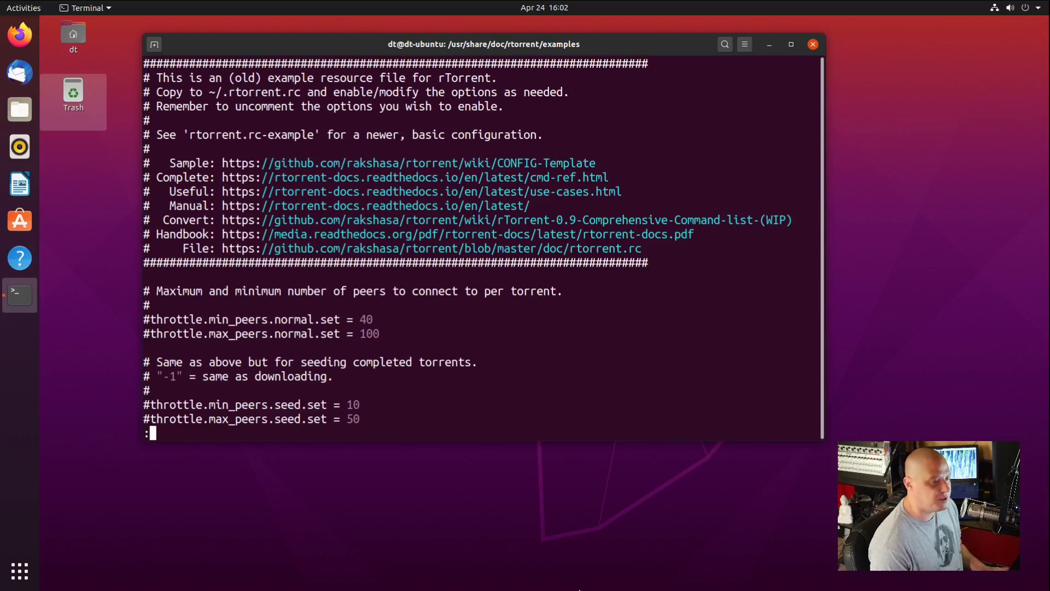
text(w)
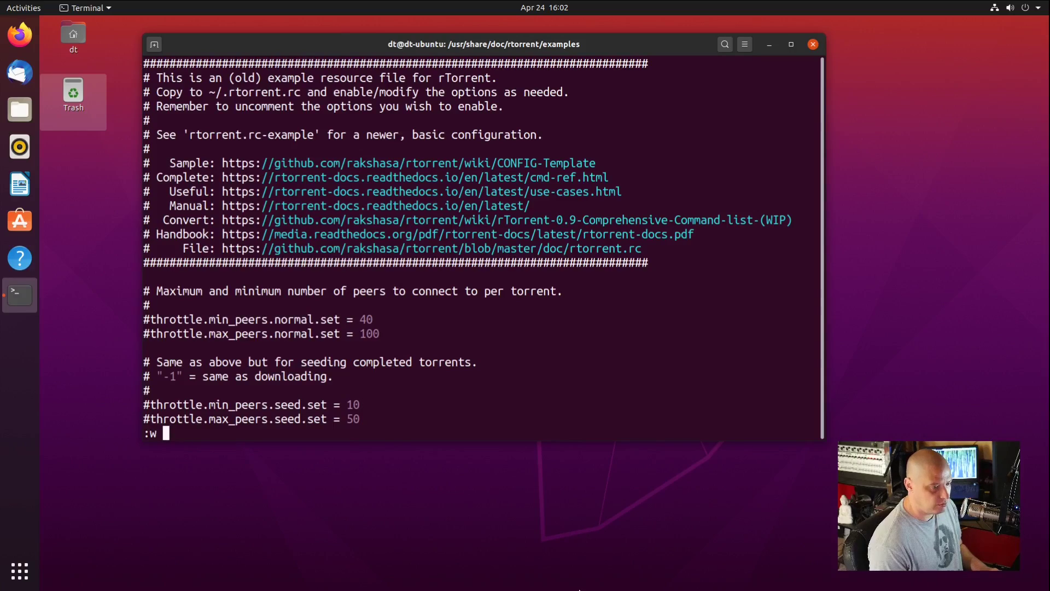
text( /home/dt/)
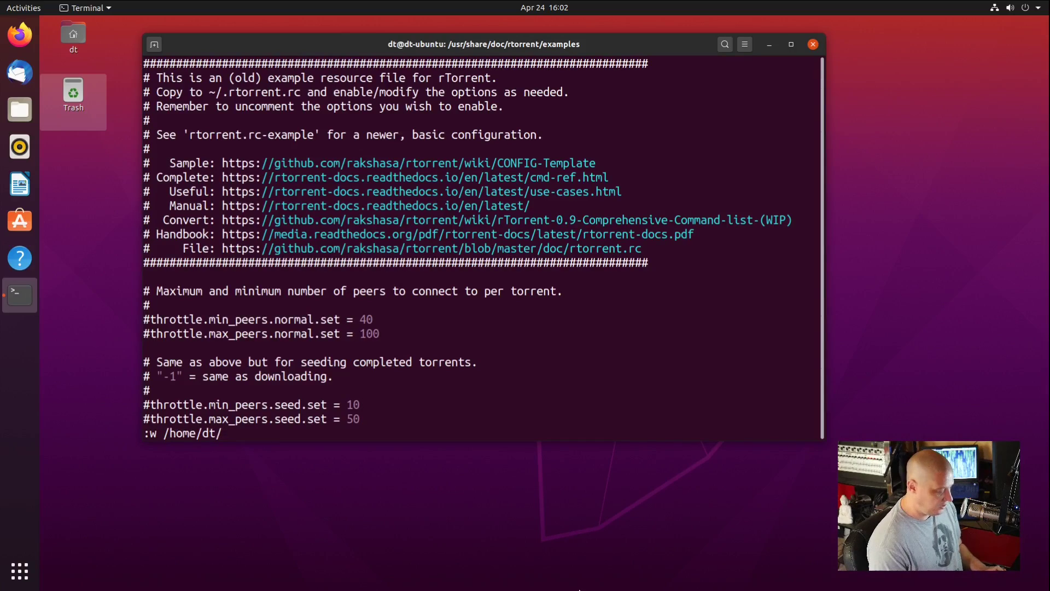
text(.)
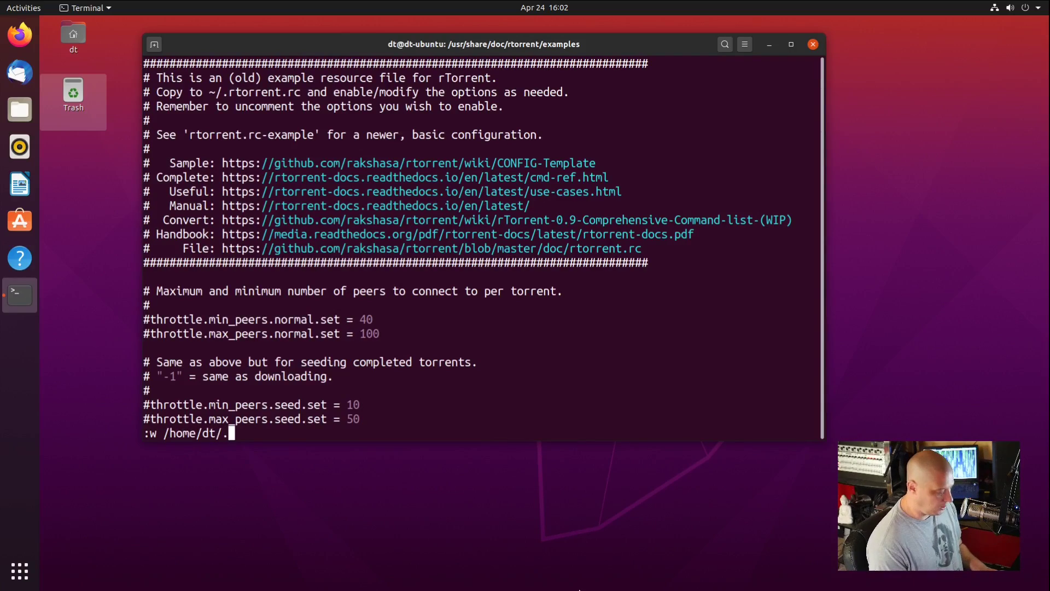
text(rtorrent)
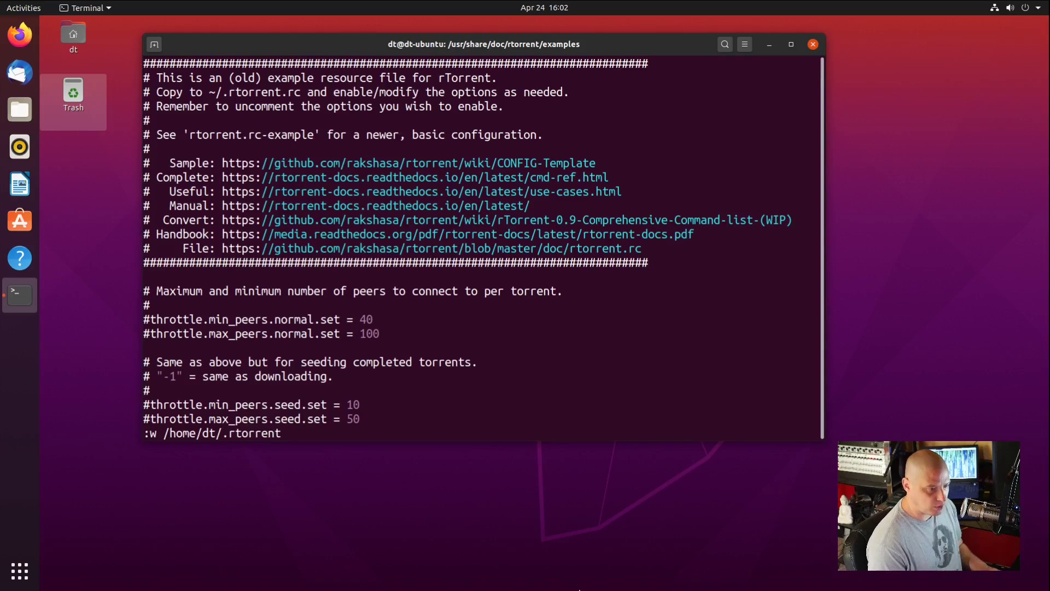
text(.rc)
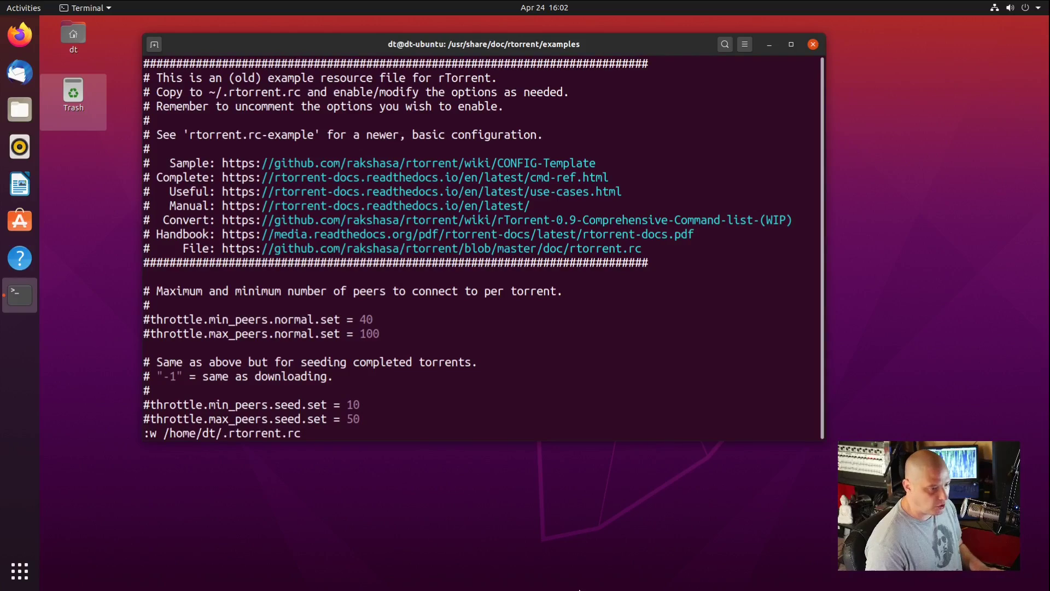
key(Return)
text(:q)
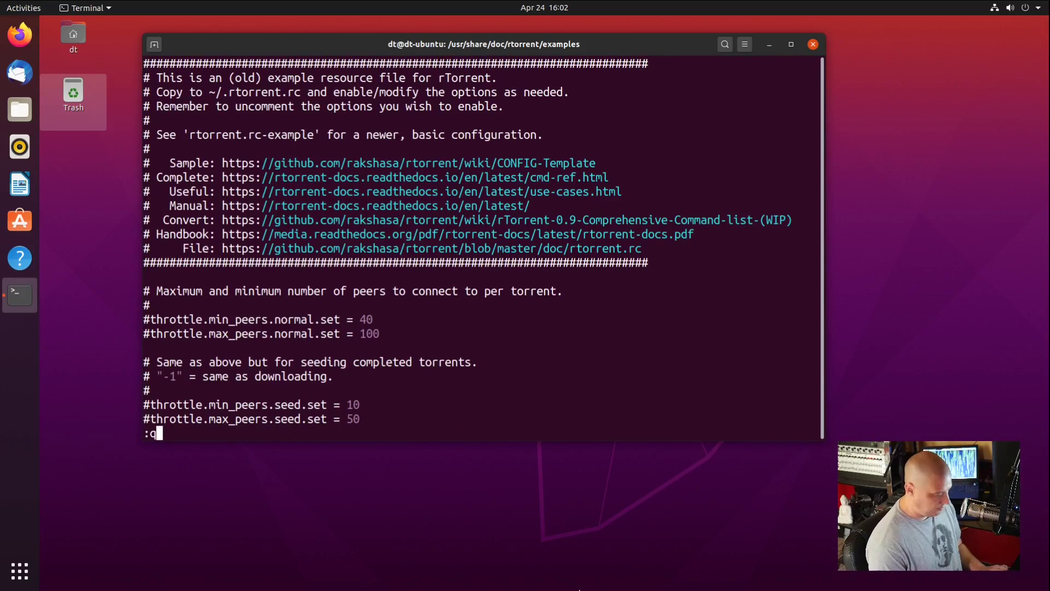
key(Return)
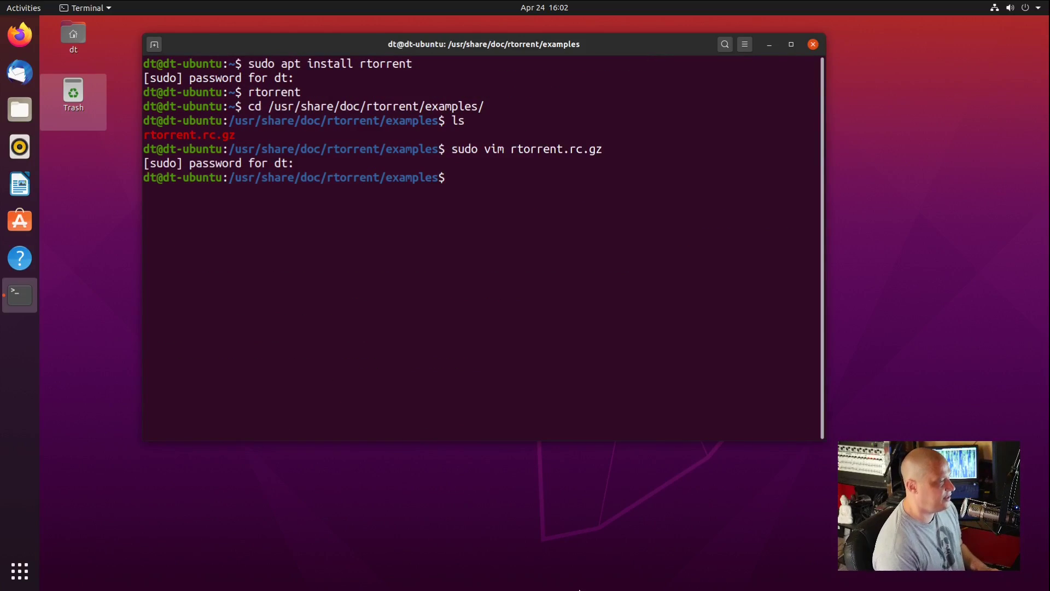
Run cd and ls -la, then highlight the root-owned 4359-byte .rtorrent.rc line
text(cd)
key(Return)
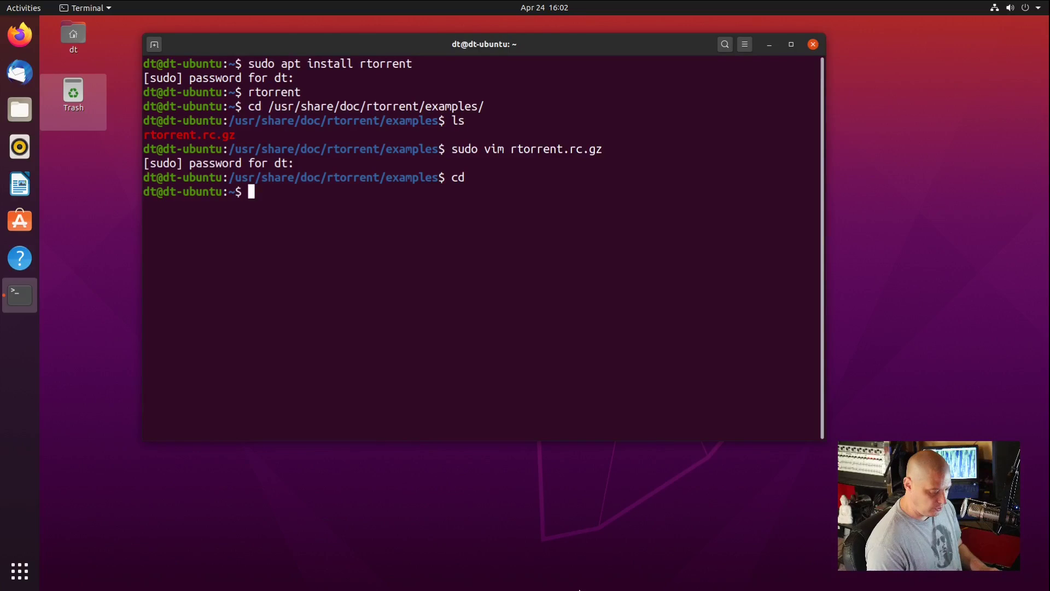
text(ls -la)
key(Return)
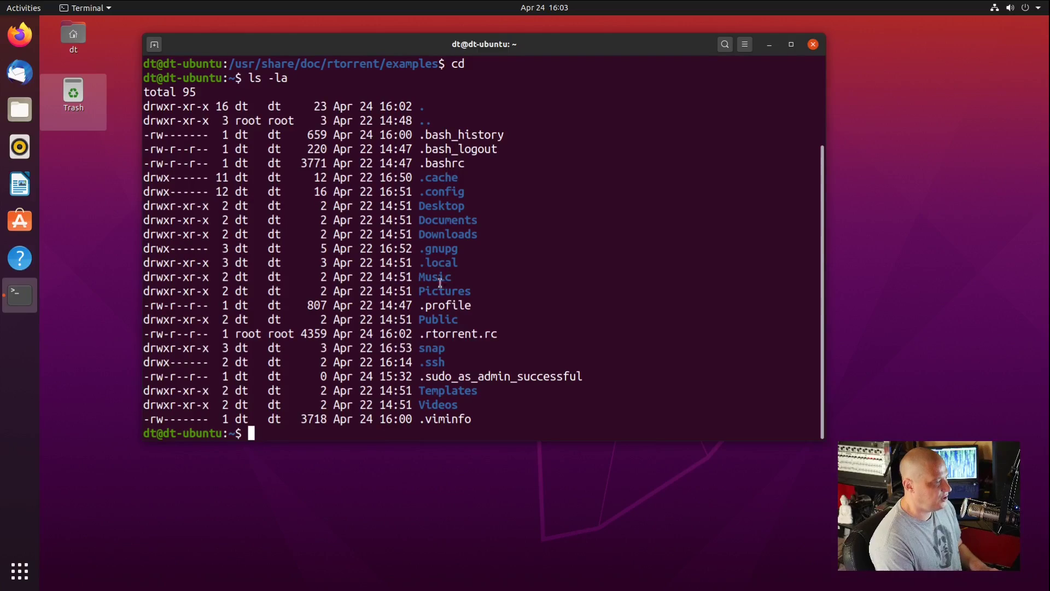
triple_click(433, 335)
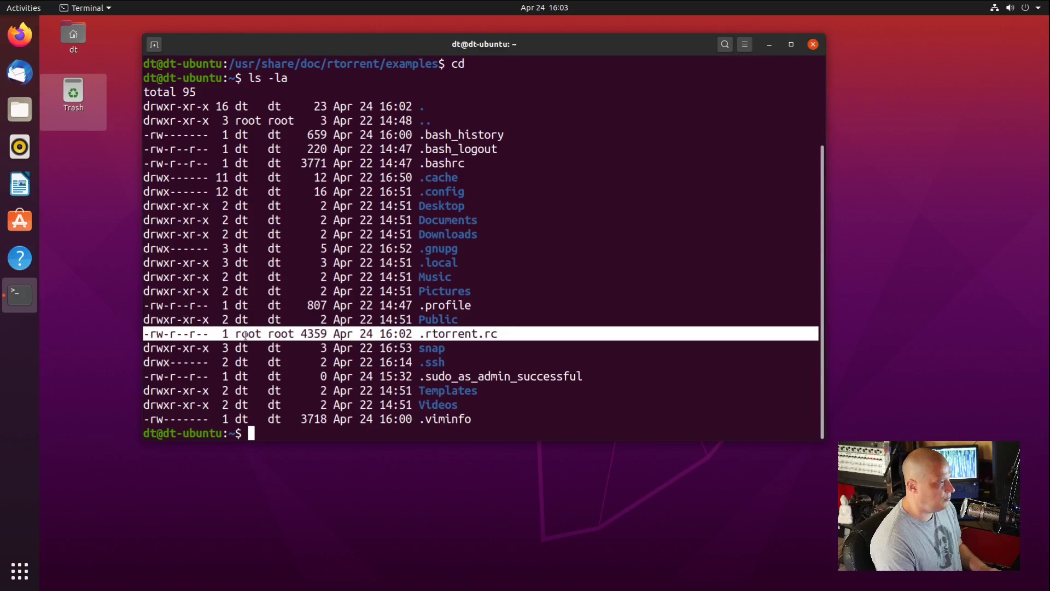
Run sudo chown dt:dt .rtorrent.rc to hand the config file to user dt
click(393, 425)
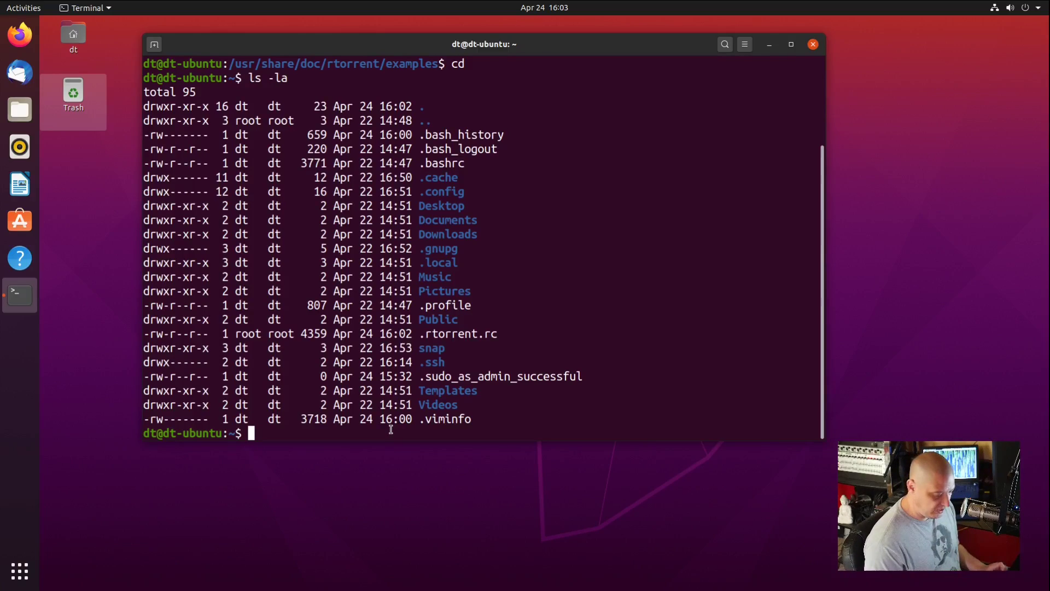
text(sudo)
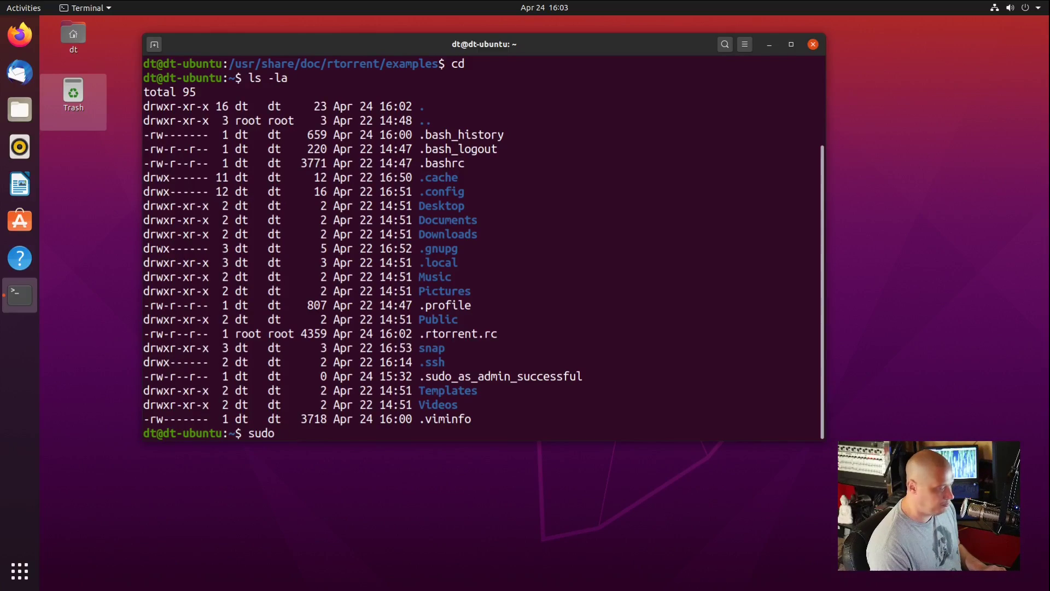
text( chown dt:dt)
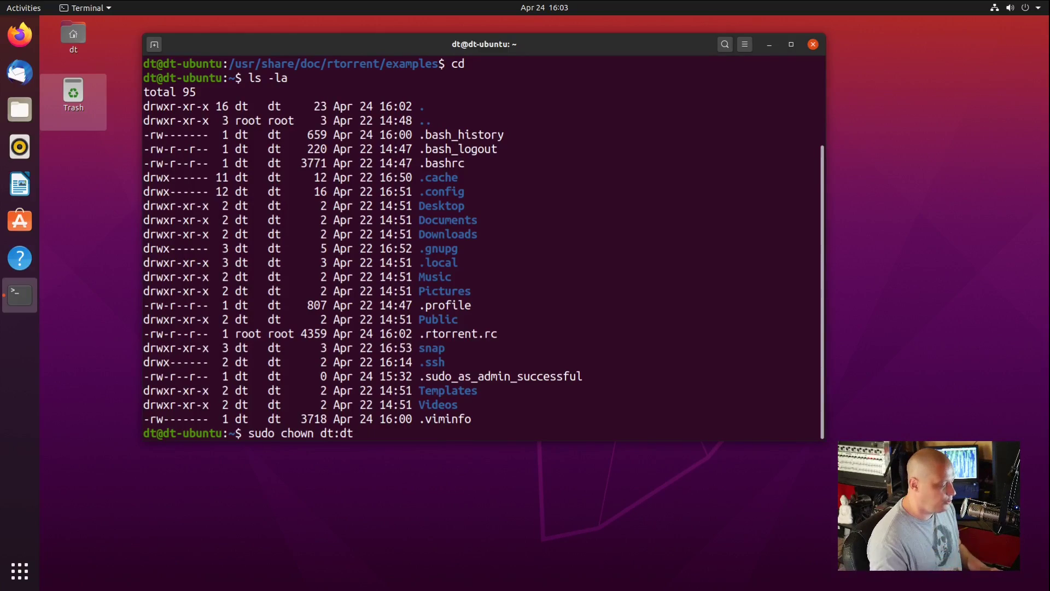
text( .r)
key(Tab)
key(Return)
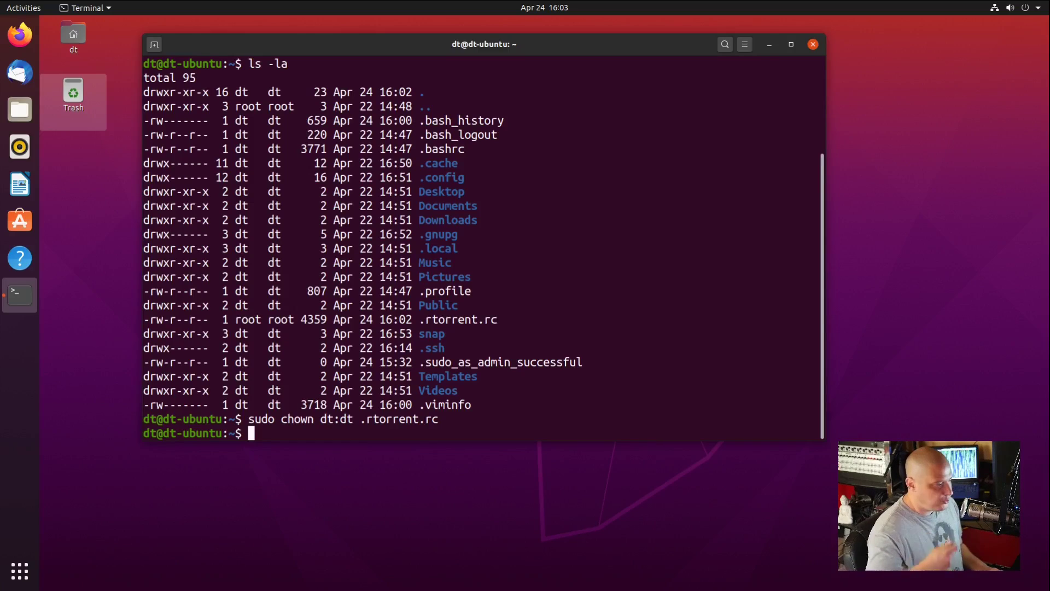
Open .rtorrent.rc in Vim and uncomment the directory.default.set line
text(vim .rt)
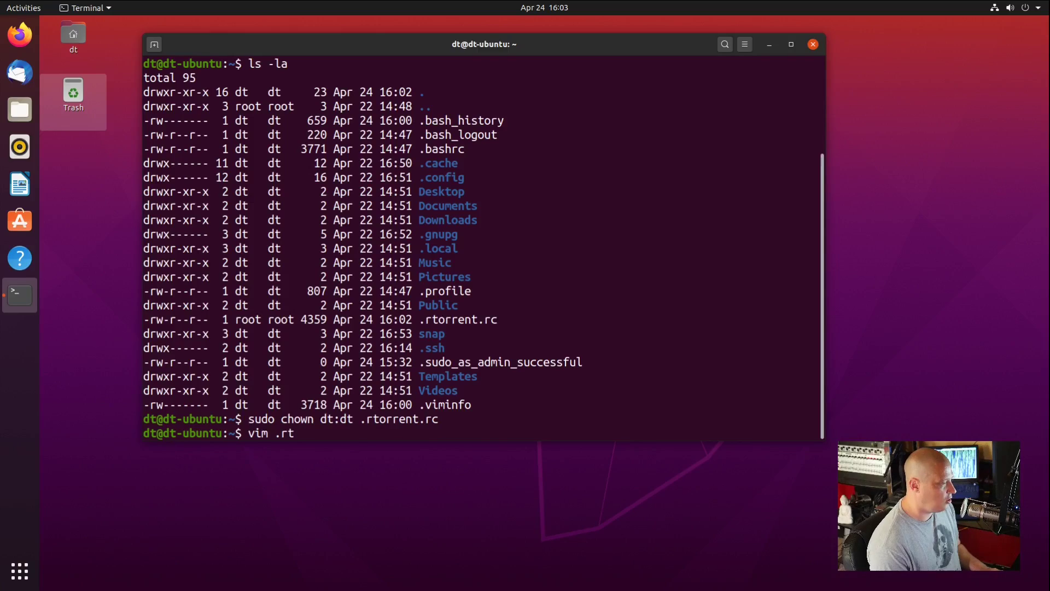
key(Tab)
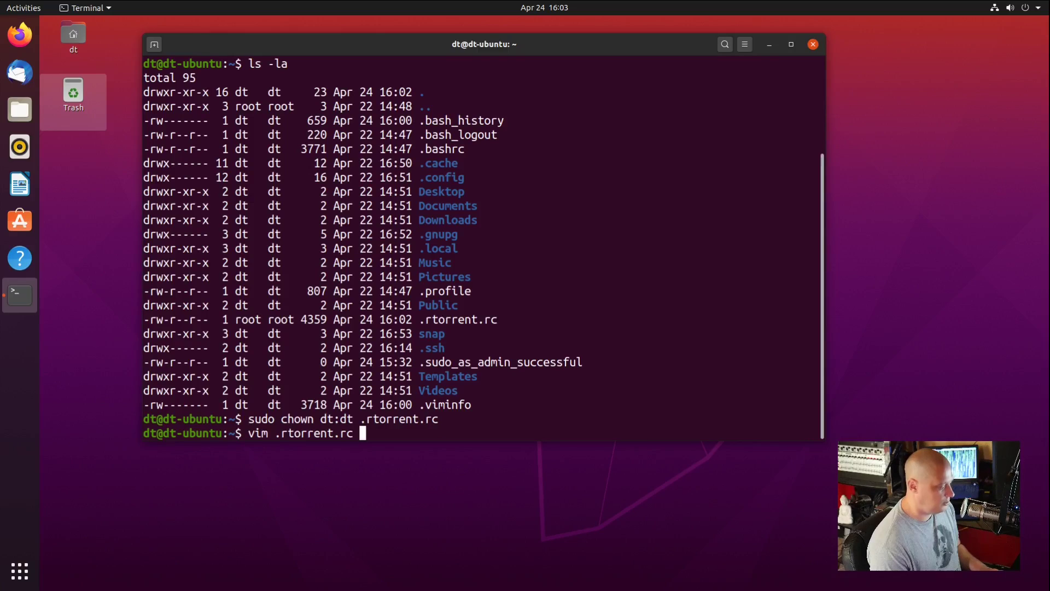
key(Return)
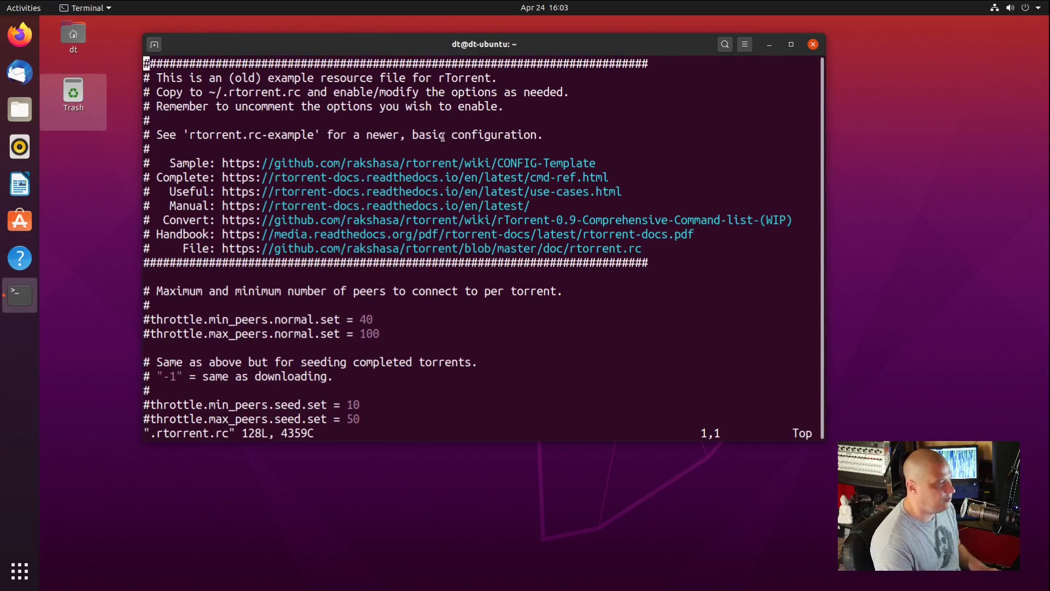
key(j)
key(j)
key(j)
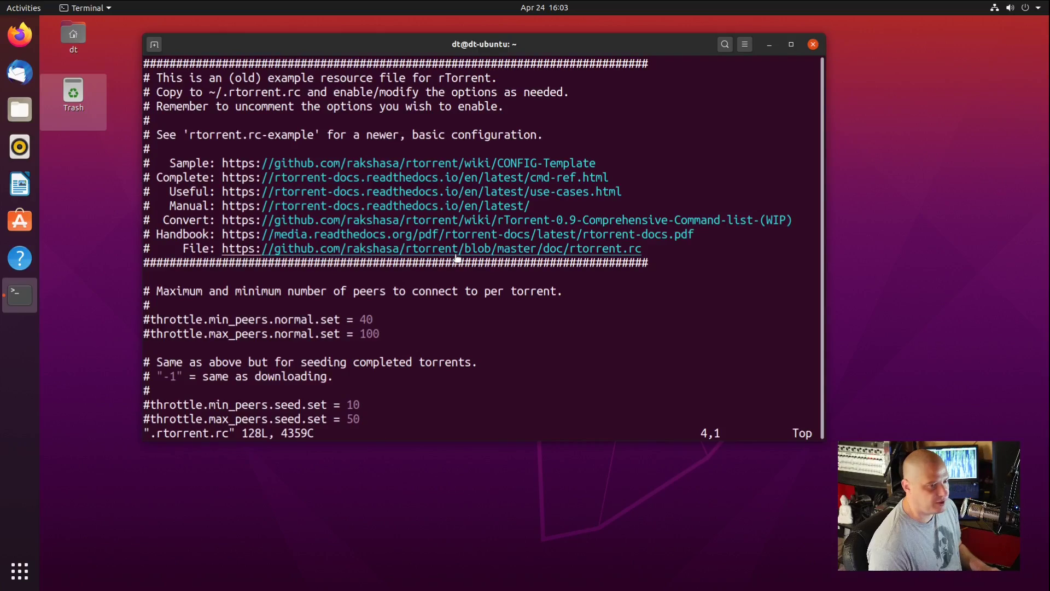
key(ctrl+f)
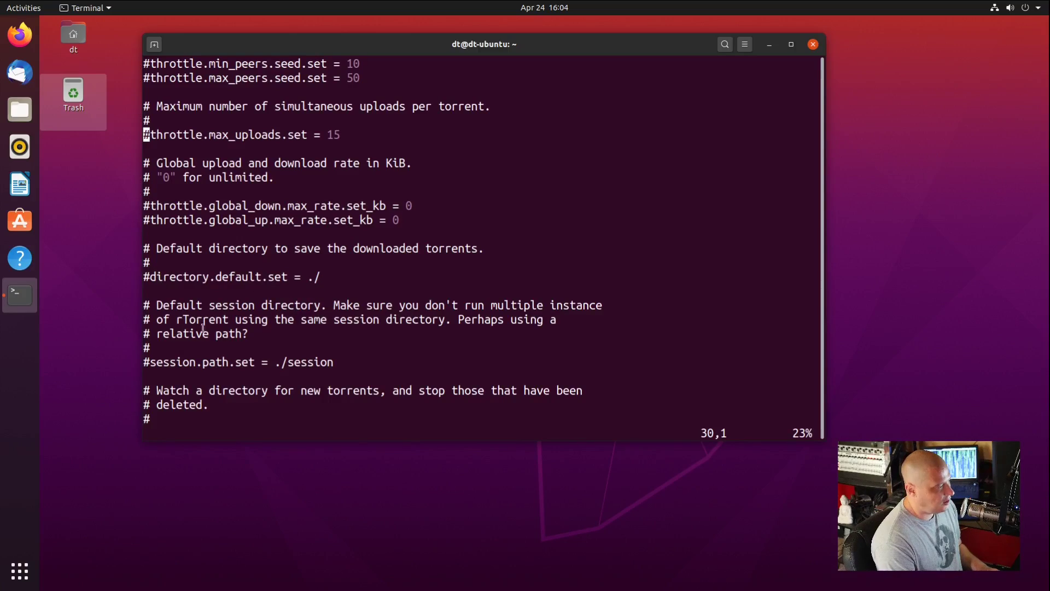
key(j)
key(j)
key(j)
key(j)
key(j)
key(j)
key(j)
key(j)
key(j)
key(j)
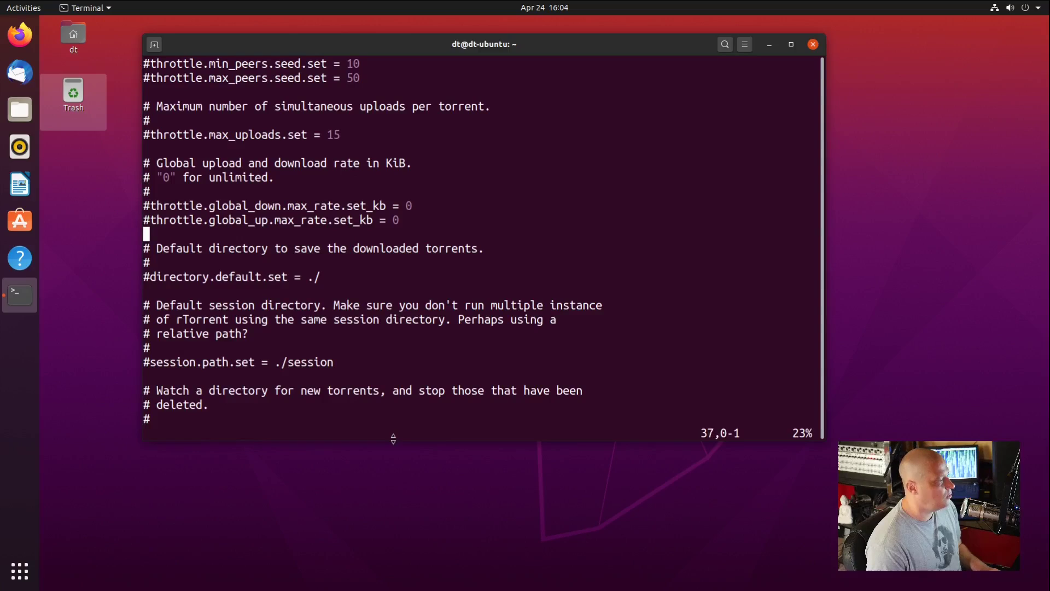
key(x)
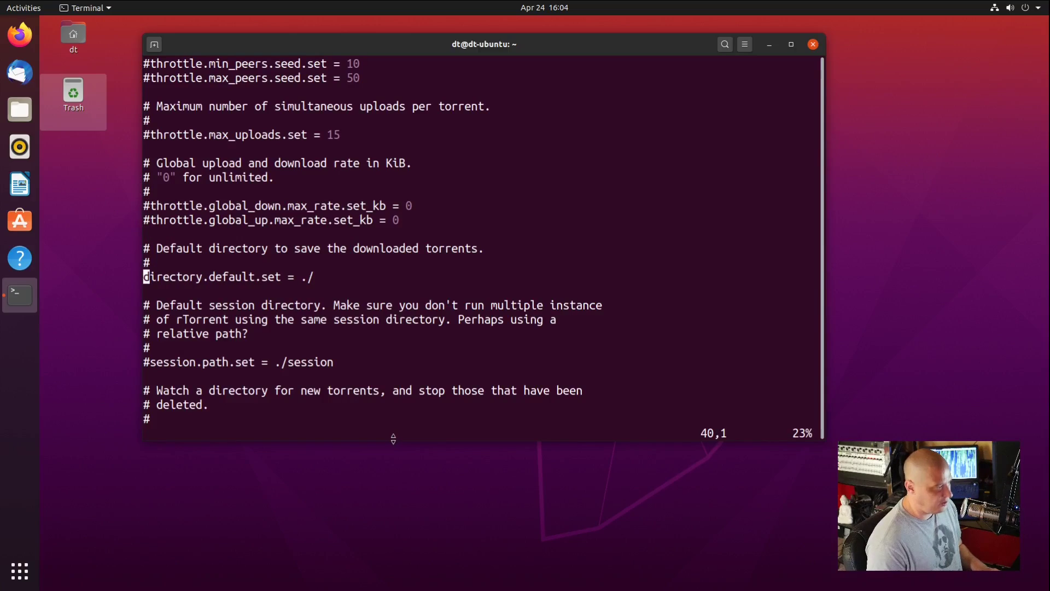
Set the download directory to ./Downloads and uncomment session.path.set = ./session
key(k)
key(k)
key(l)
key(j)
key(j)
text(AD)
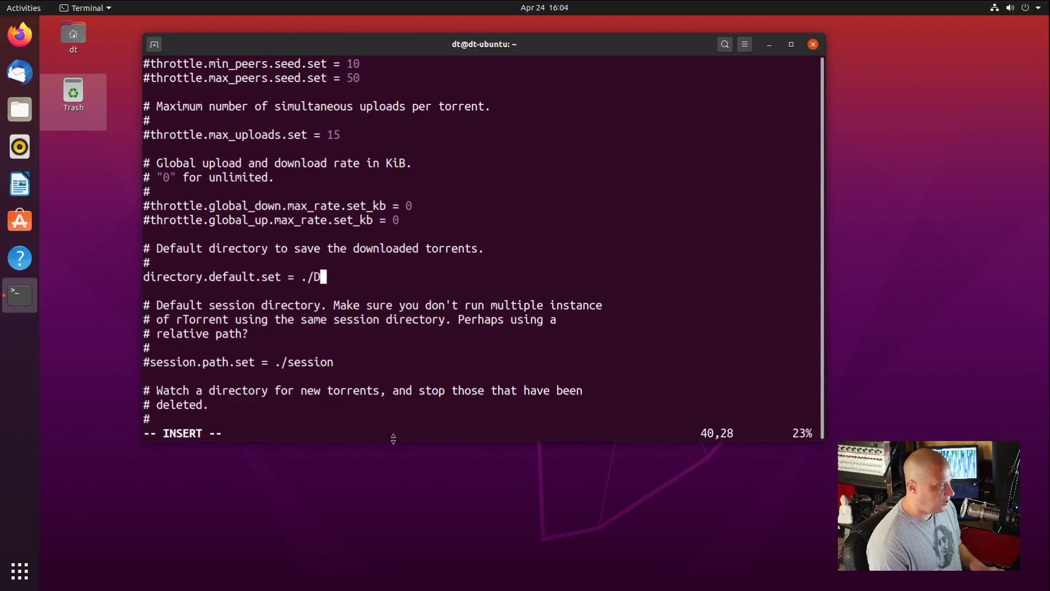
text(ownloads)
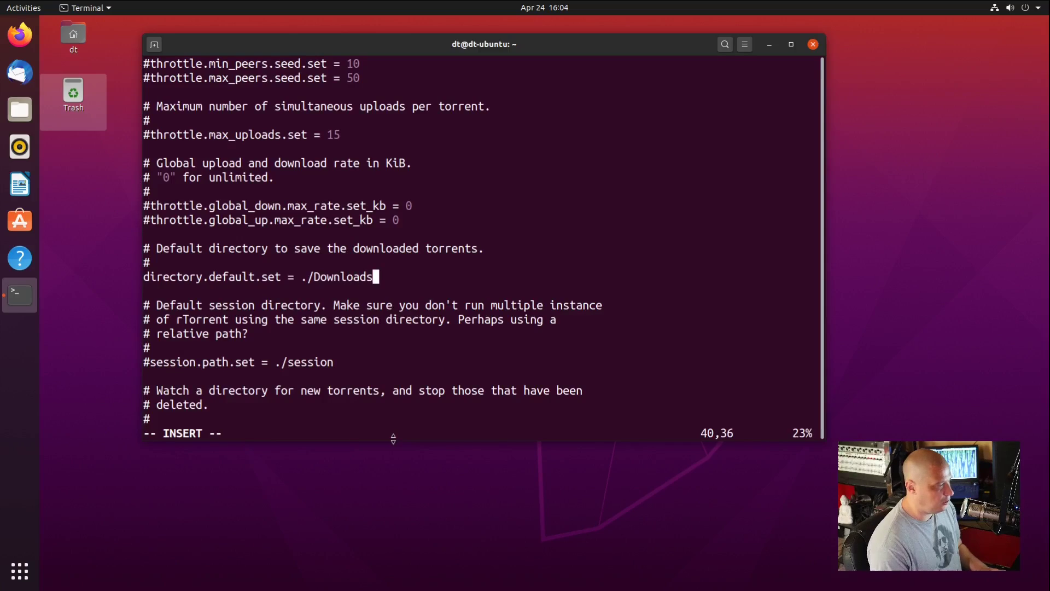
key(Escape)
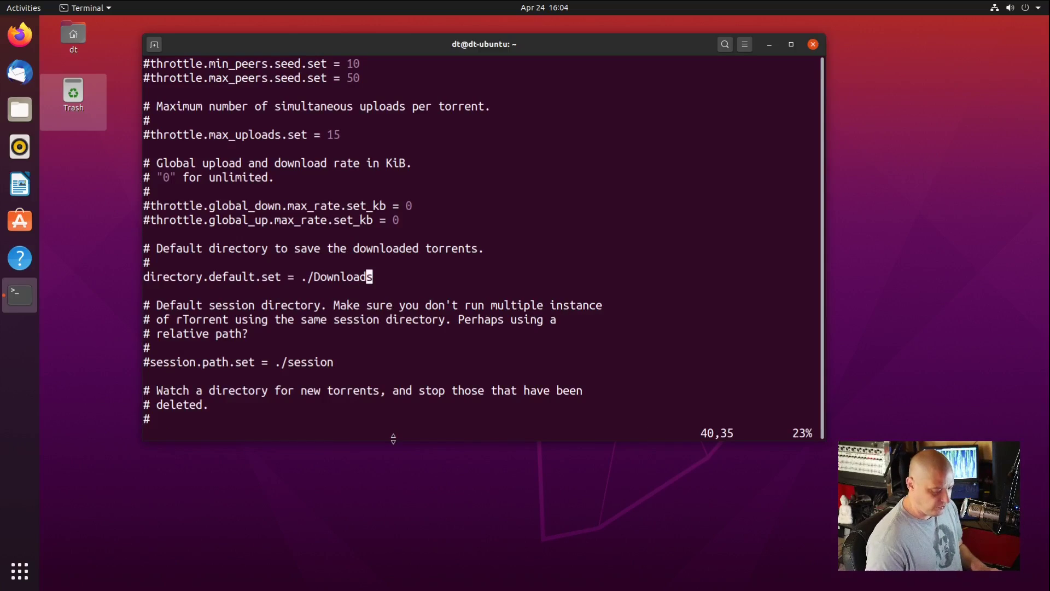
key(j)
key(j)
key(j)
key(j)
key(j)
key(j)
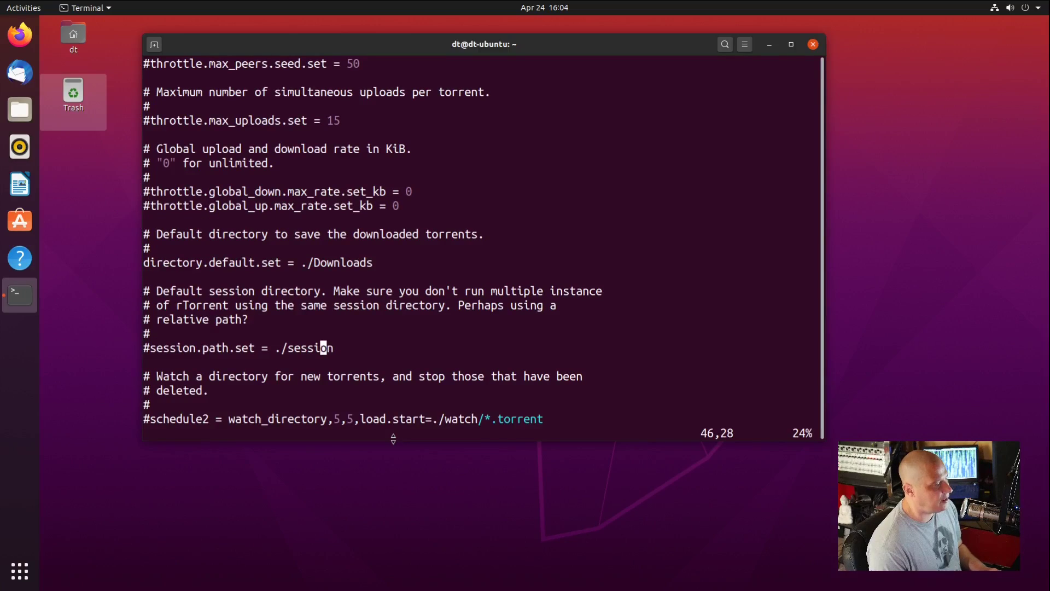
key(h)
key(h)
key(h)
key(h)
key(h)
key(h)
key(h)
key(h)
key(h)
key(h)
key(h)
key(h)
key(h)
key(h)
key(h)
key(h)
key(h)
key(h)
key(h)
key(h)
key(h)
key(h)
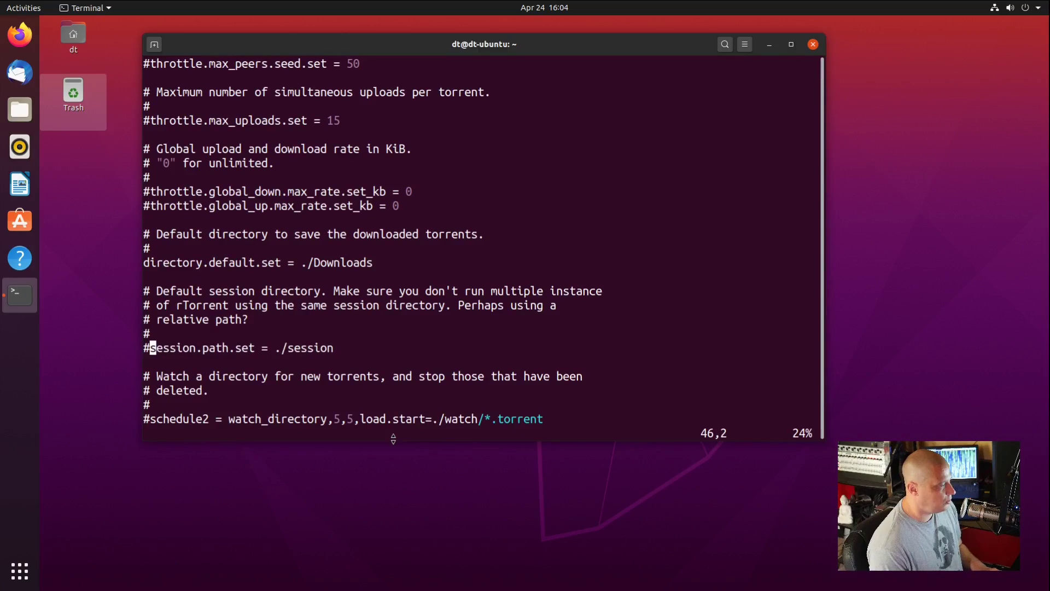
key(x)
key(l)
key(l)
key(l)
key(l)
key(l)
key(l)
key(l)
key(l)
key(l)
key(l)
key(l)
key(l)
key(l)
key(l)
key(l)
key(l)
key(l)
key(l)
key(l)
key(l)
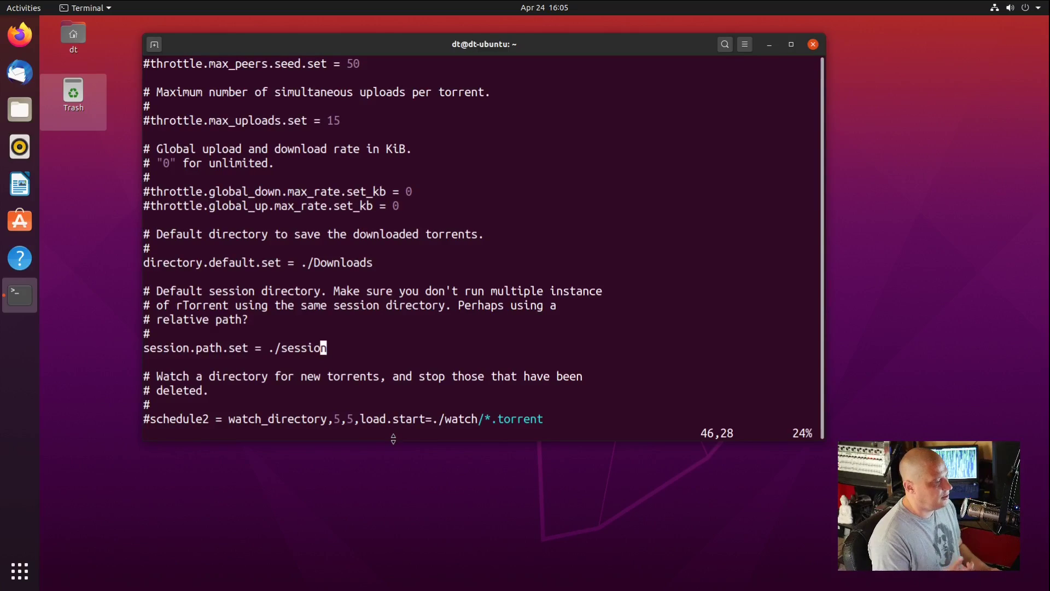
In Files, create a folder named session in the home folder, then close Files
click(13, 114)
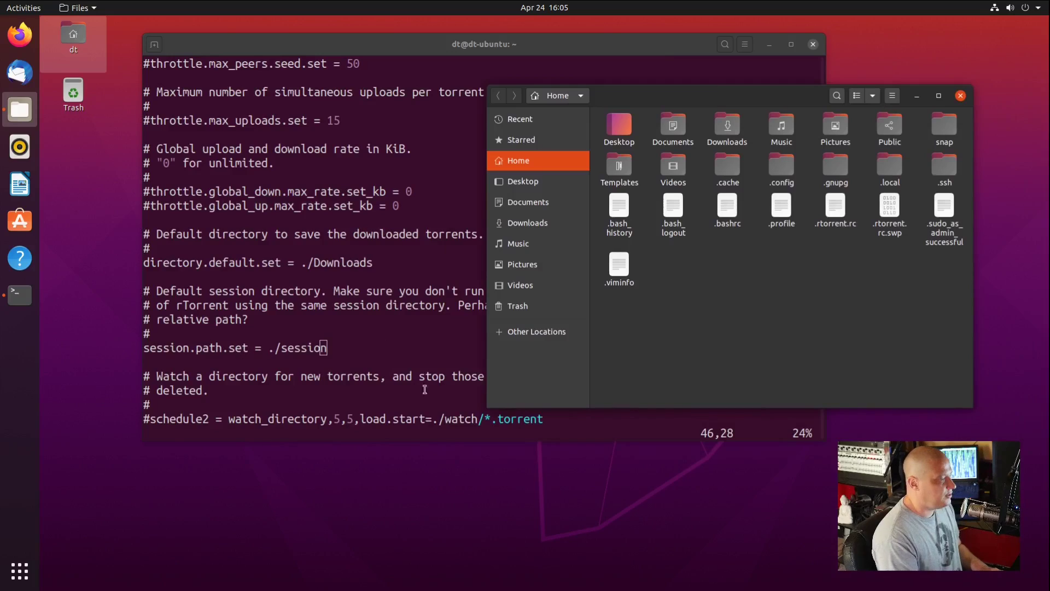
right_click(694, 256)
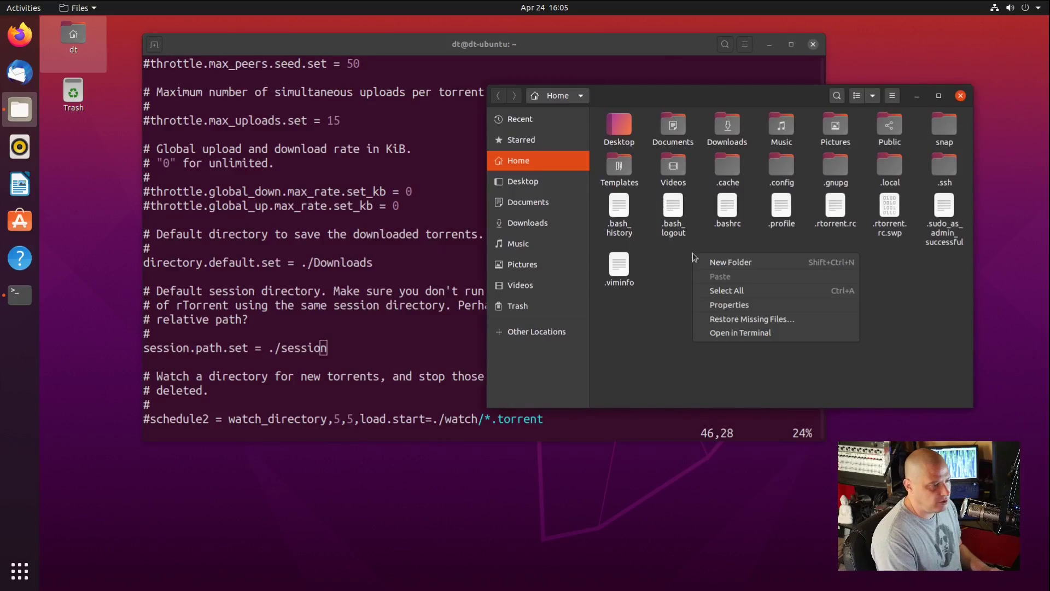
click(723, 268)
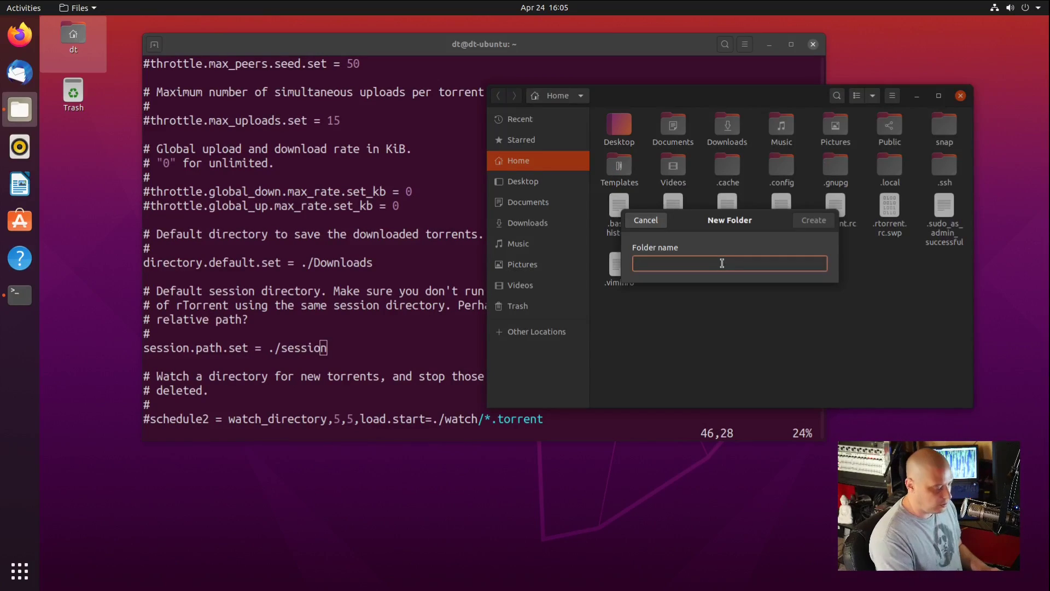
text(session)
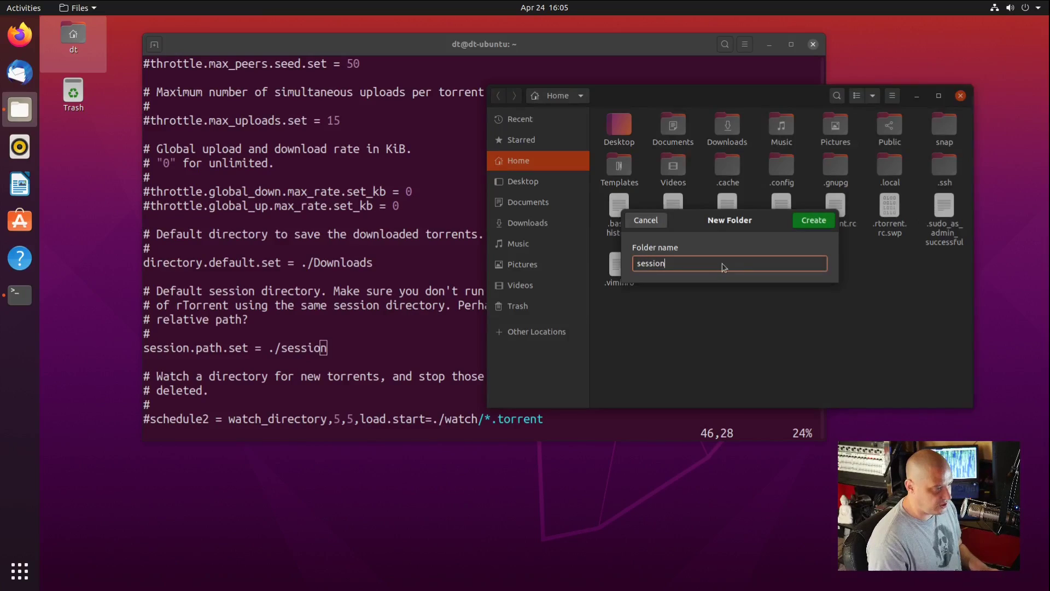
key(Return)
click(961, 96)
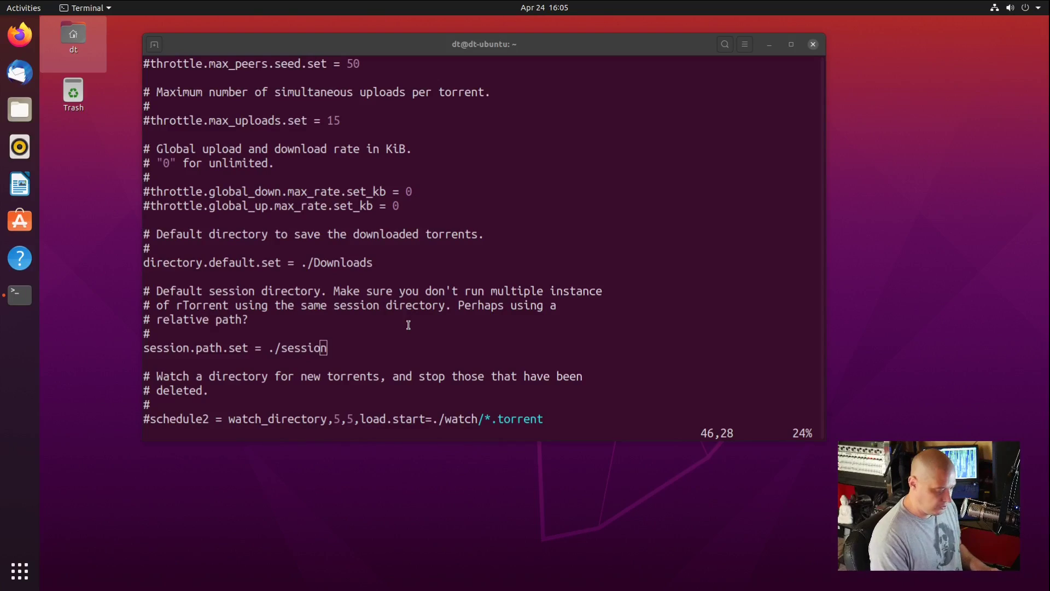
Uncomment the schedule2 = watch_directory,5,5,load.start=./watch/*.torrent line
scroll(408, 323, down, 2)
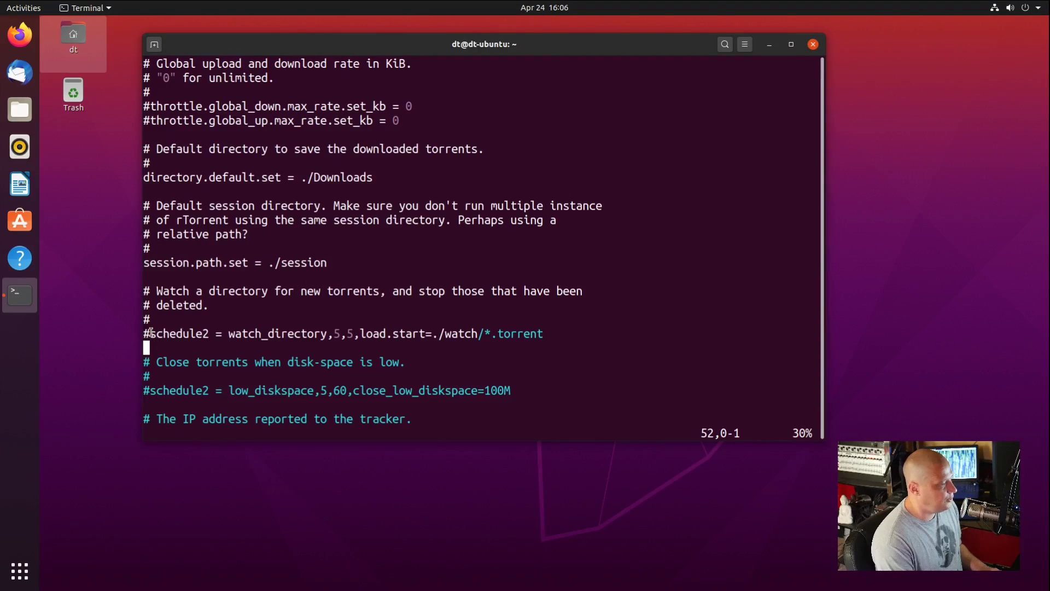
key(k)
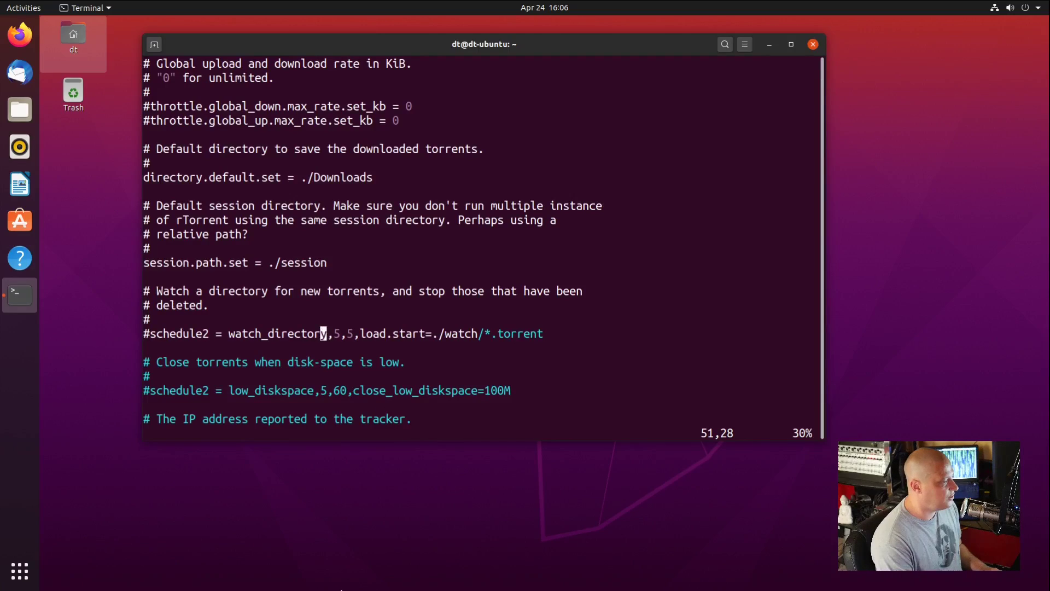
key(h)
key(h)
key(h)
key(h)
key(h)
key(h)
key(h)
key(h)
key(h)
key(h)
key(h)
key(h)
key(h)
key(h)
key(h)
key(h)
key(h)
key(h)
key(h)
key(h)
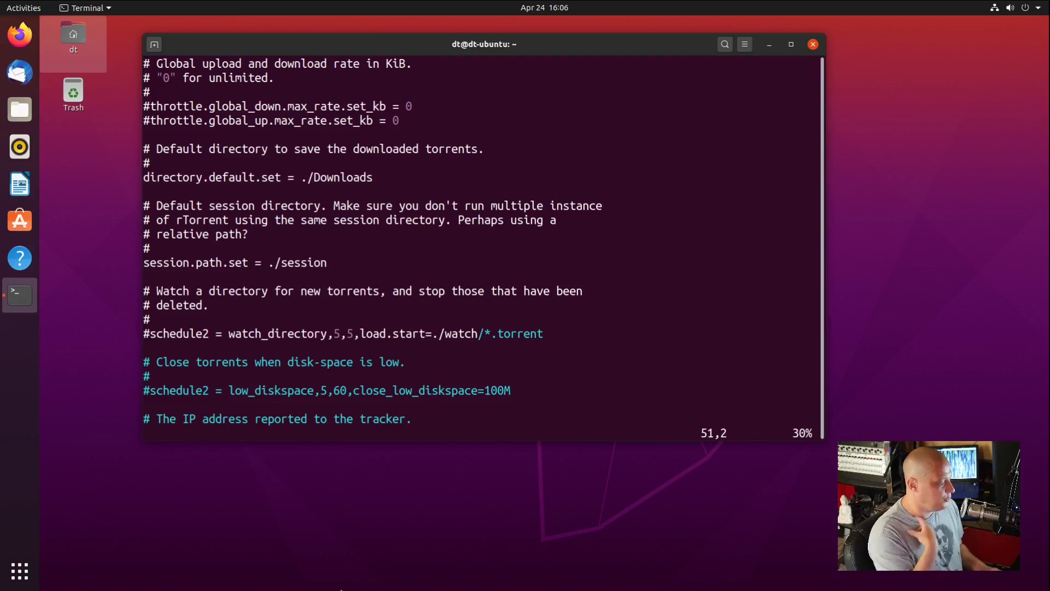
key(h)
key(x)
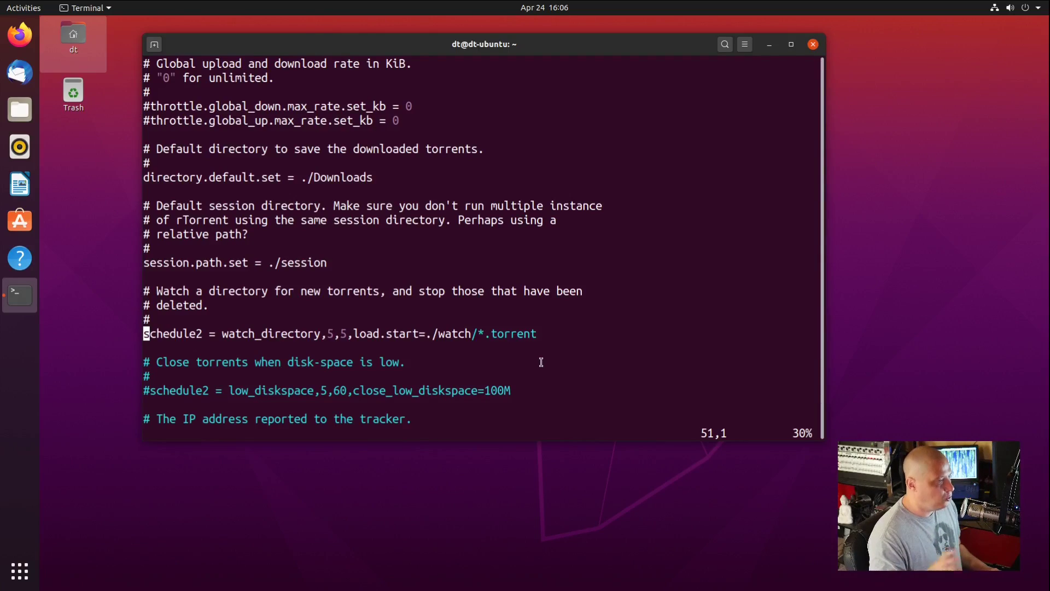
In Files, create a new folder named watch in the home folder, then close the window
click(20, 109)
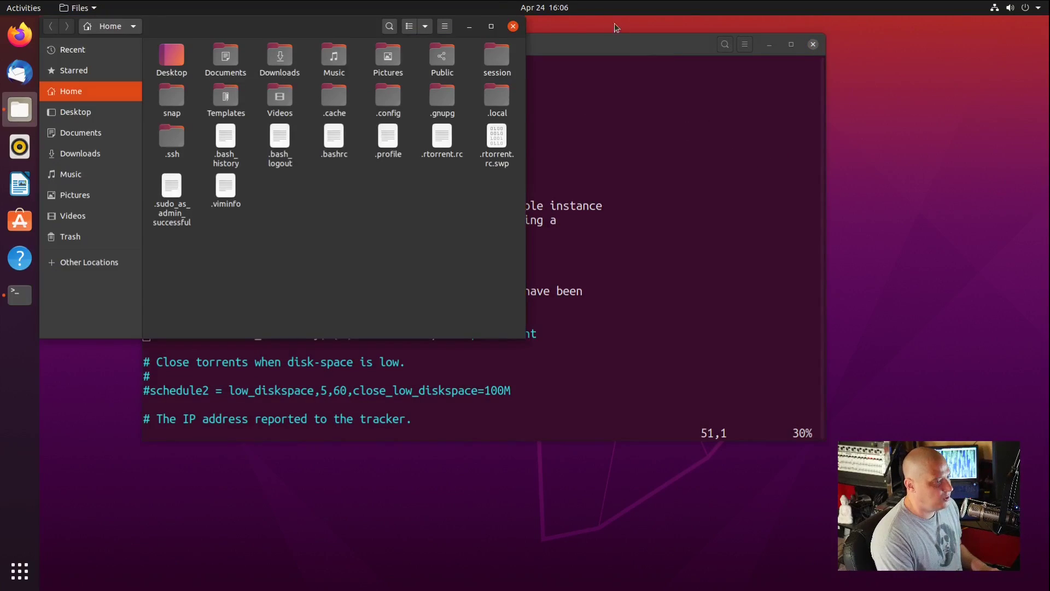
drag(345, 30, 788, 97)
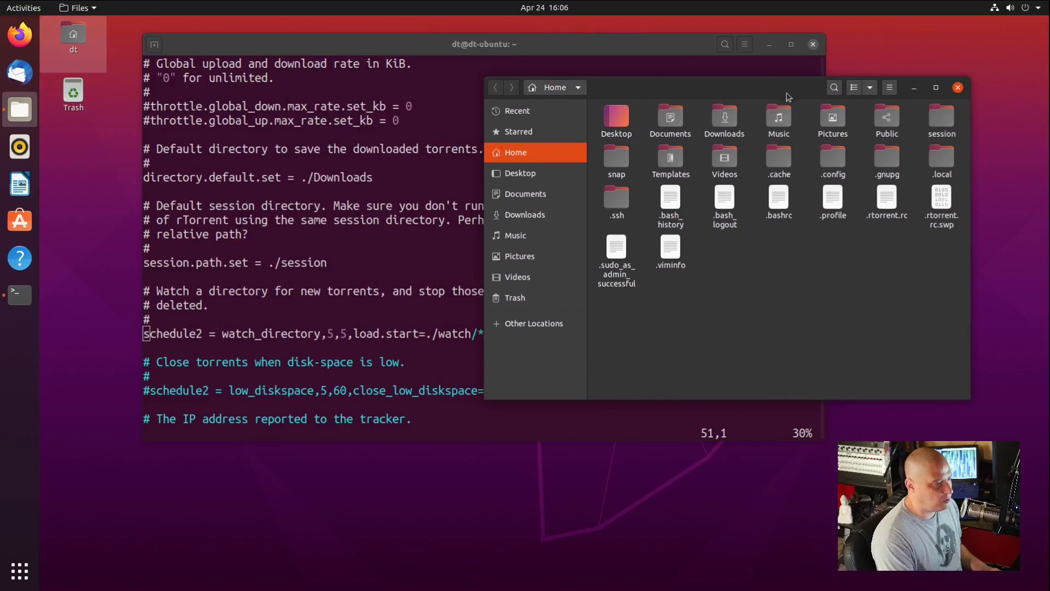
right_click(745, 276)
click(757, 268)
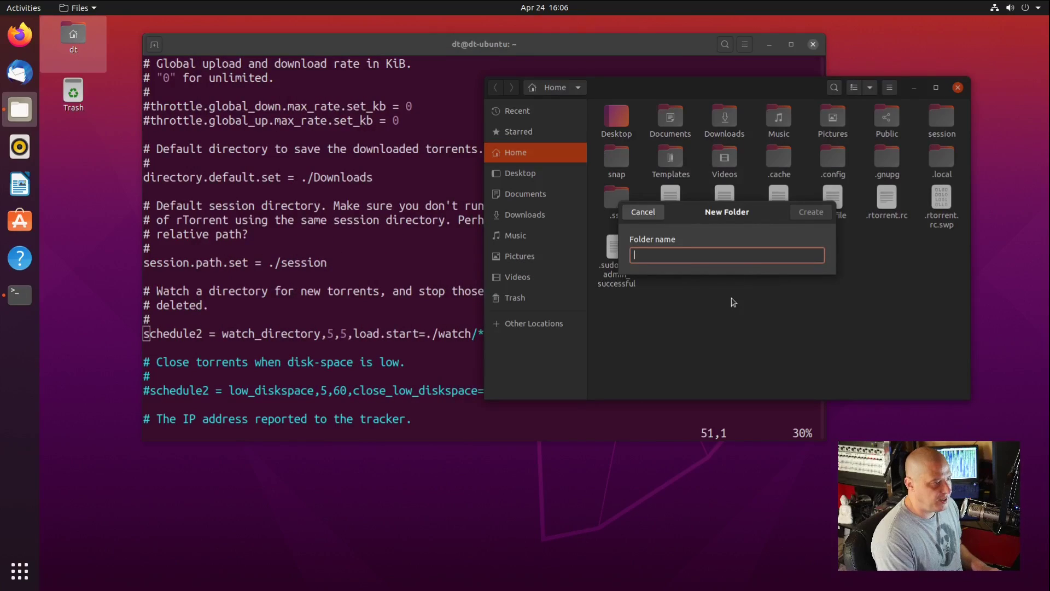
text(watchn)
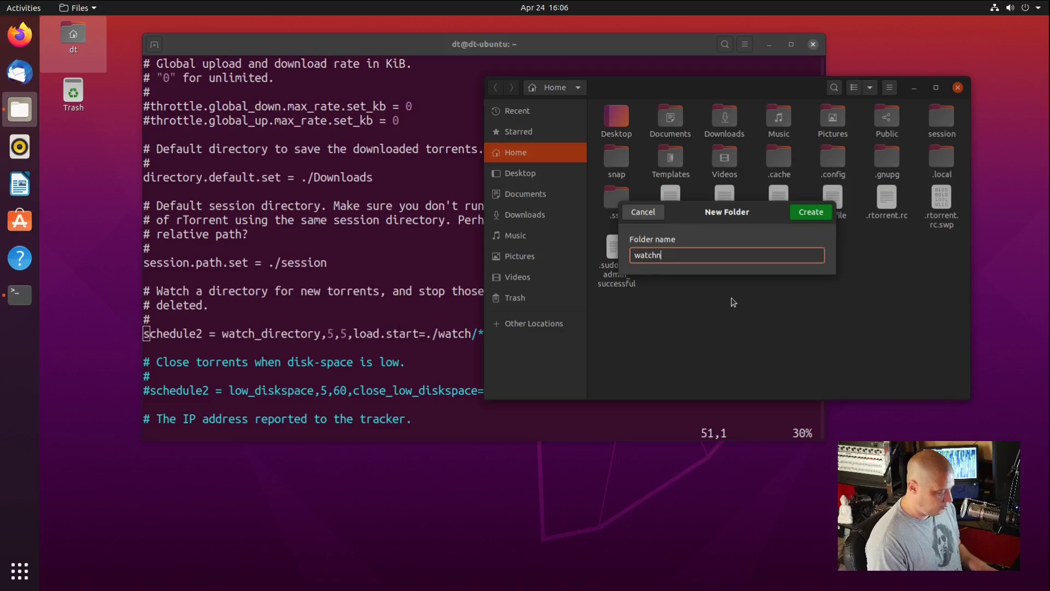
key(Return)
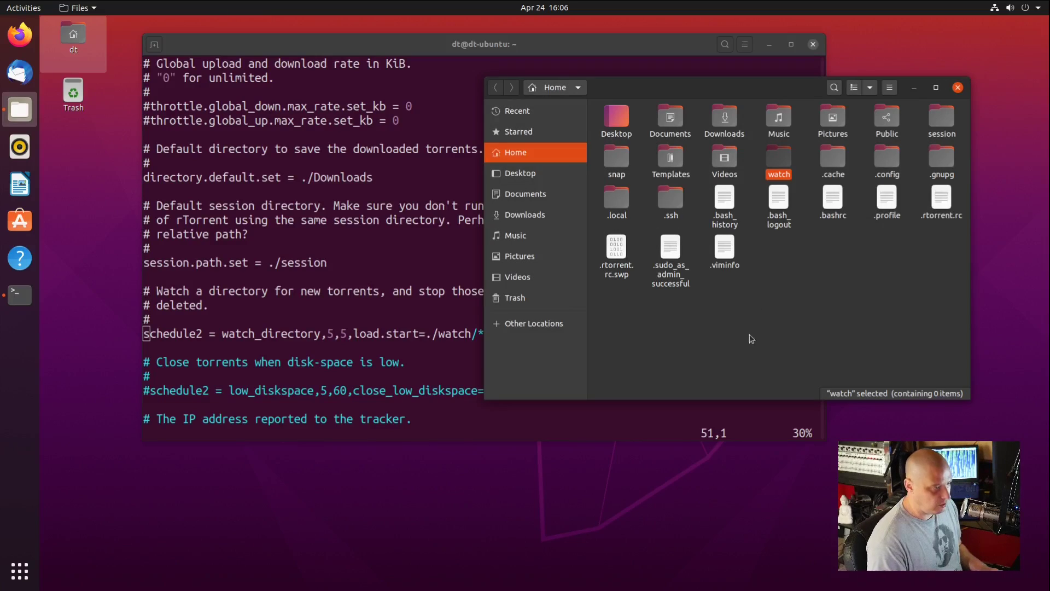
click(958, 88)
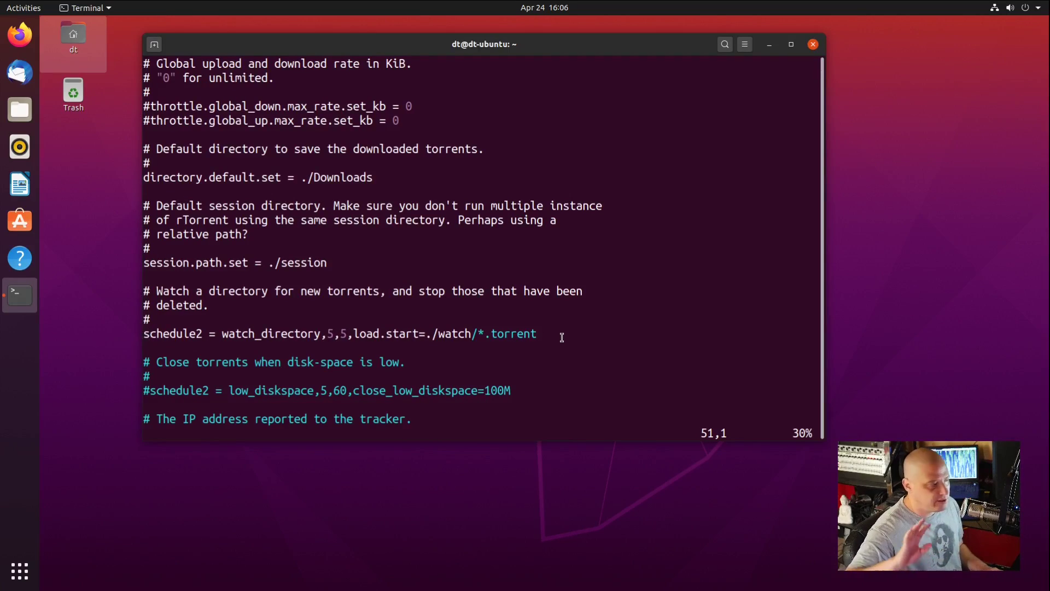
Uncomment the dht.mode.set line in .rtorrent.rc and change its value from auto to on
scroll(463, 356, down, 20)
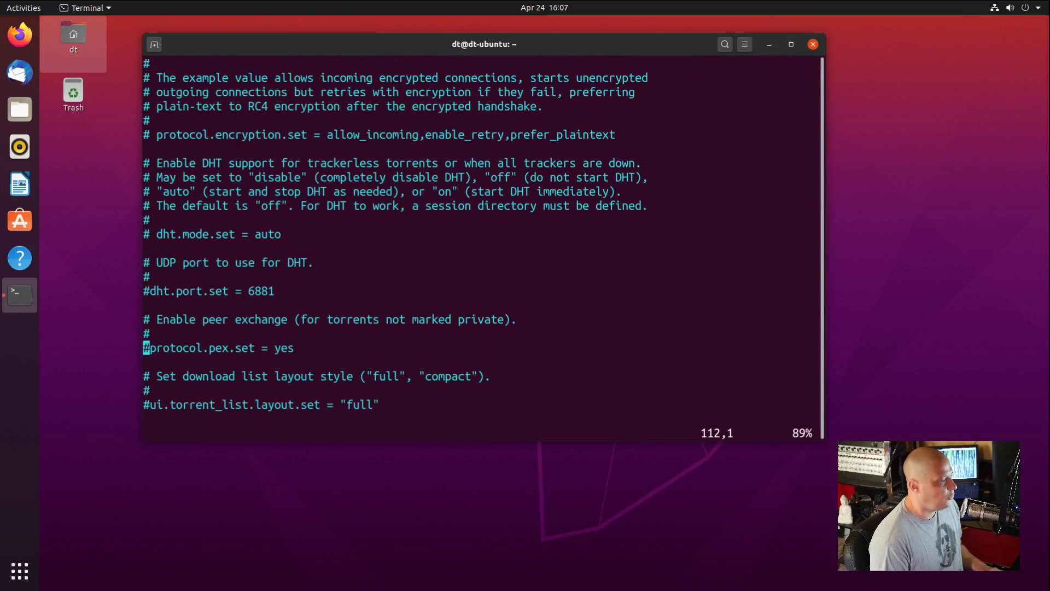
key(Down)
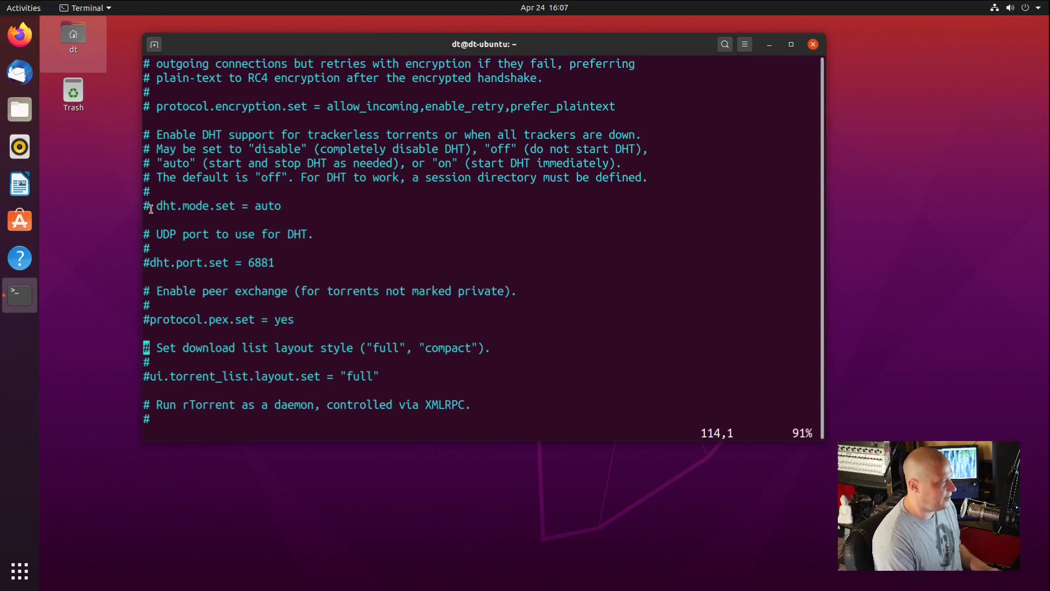
key(k)
key(k)
key(k)
key(k)
key(k)
key(k)
key(k)
key(k)
key(k)
key(k)
key(k)
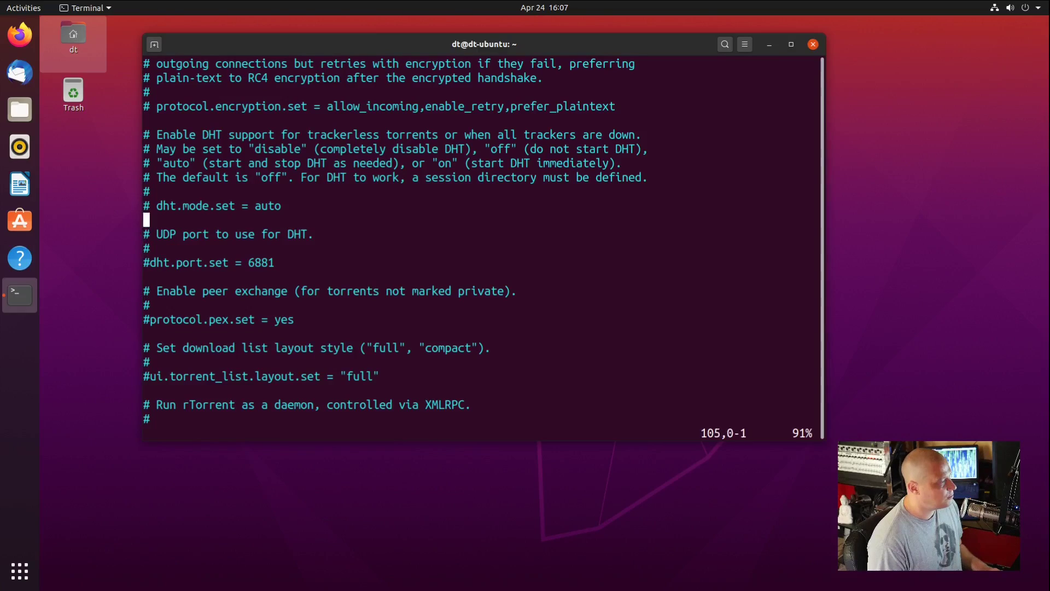
key(j)
key(x)
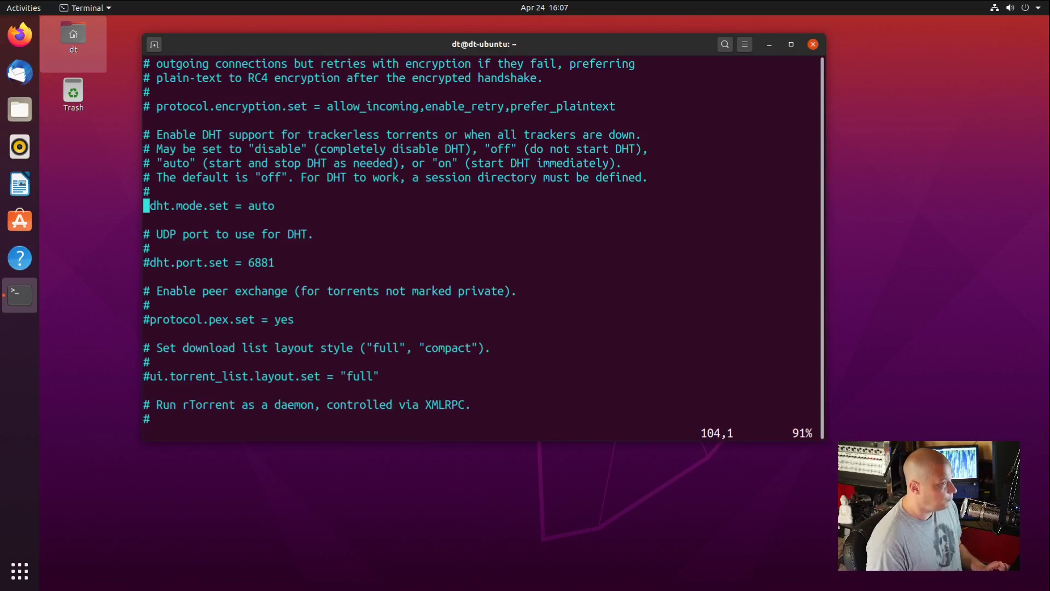
key(x)
key(l)
key(l)
key(l)
key(l)
key(l)
key(l)
key(l)
key(l)
key(l)
key(l)
key(l)
key(l)
key(l)
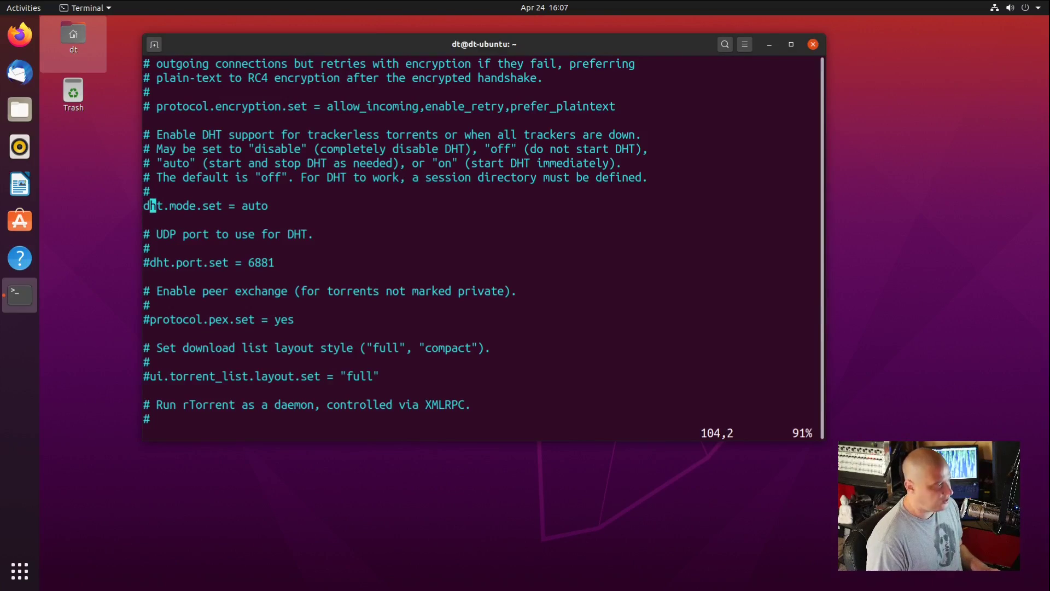
key(l)
key(l)
key(l)
key(l)
key(l)
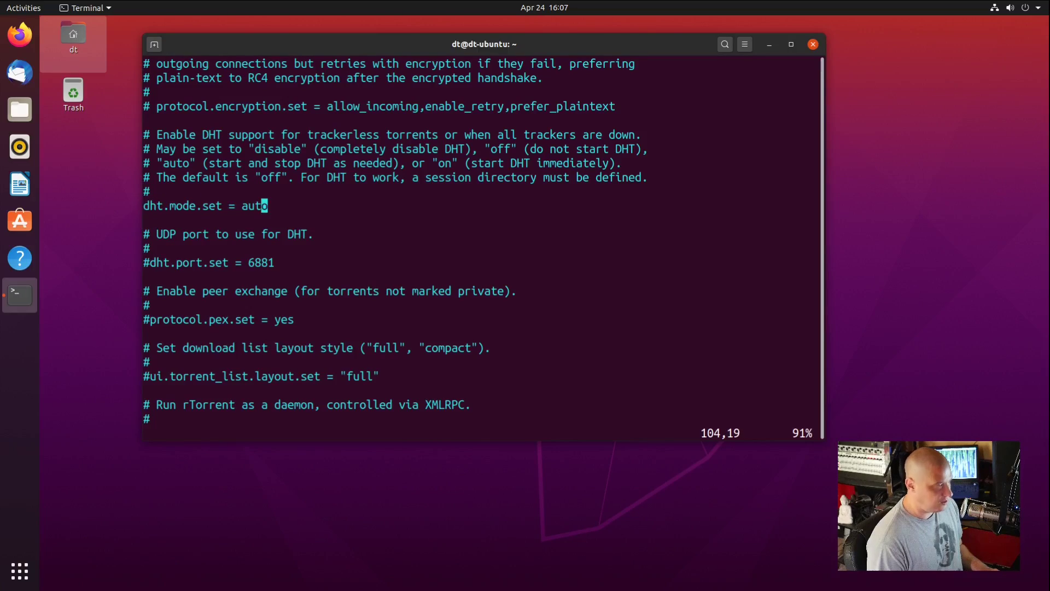
text(c)
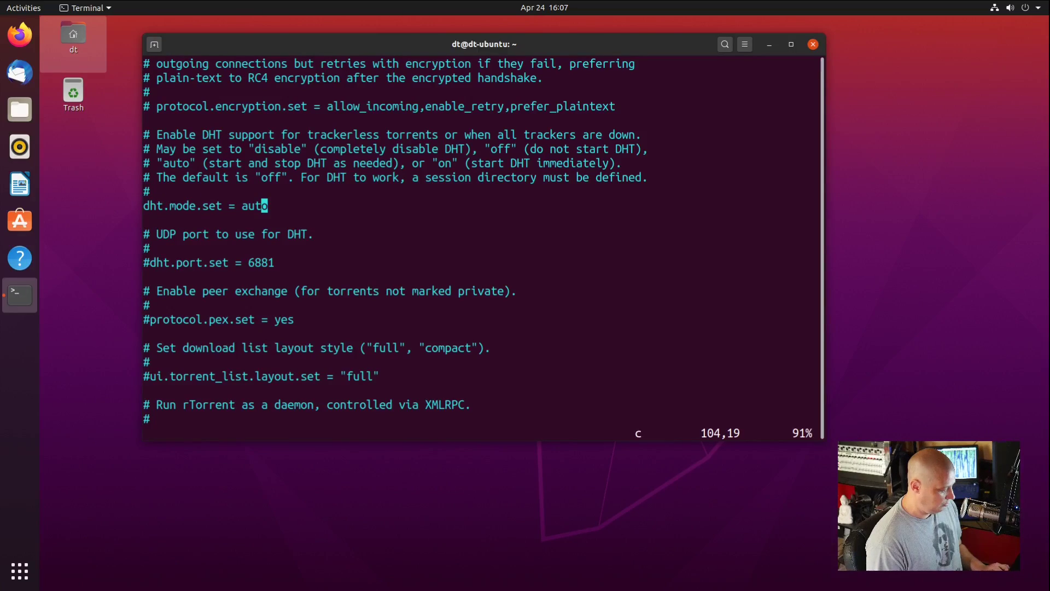
text(iwon)
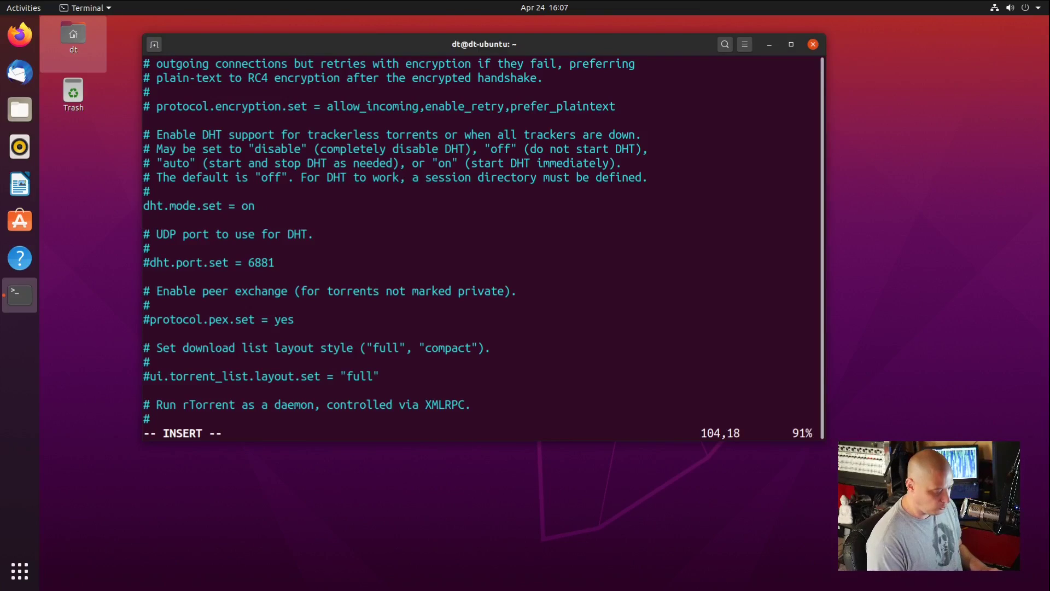
Uncomment dht.port.set = 6881 and save and quit the file with :wq
key(Down)
key(Down)
key(Down)
key(Down)
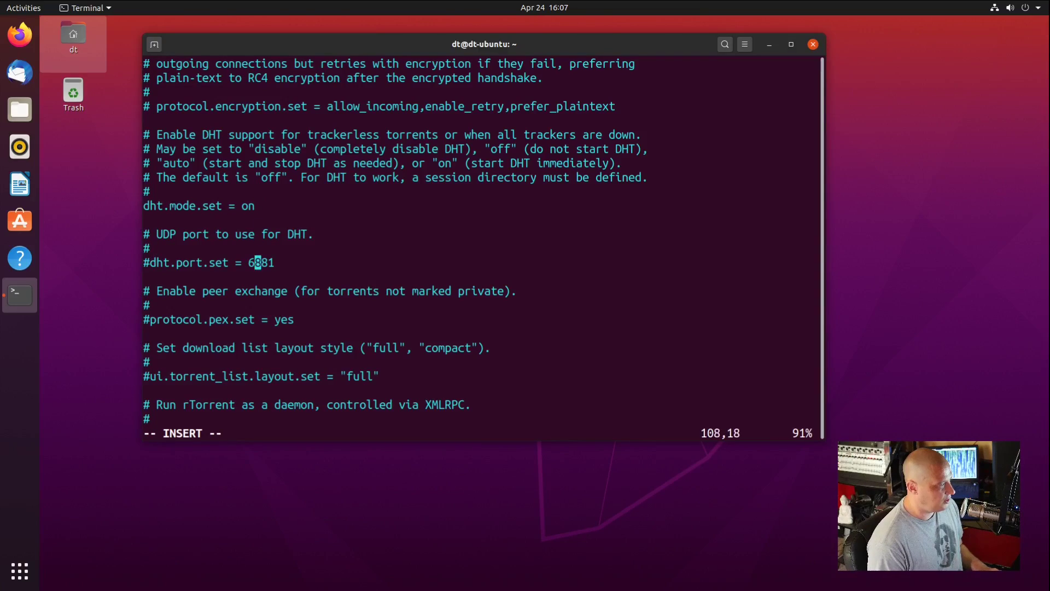
key(Left)
key(Left)
key(Left)
key(Left)
key(Left)
key(Left)
key(Left)
key(Left)
key(Left)
key(Left)
key(Left)
key(Left)
key(Left)
key(Left)
key(Left)
key(Left)
key(Left)
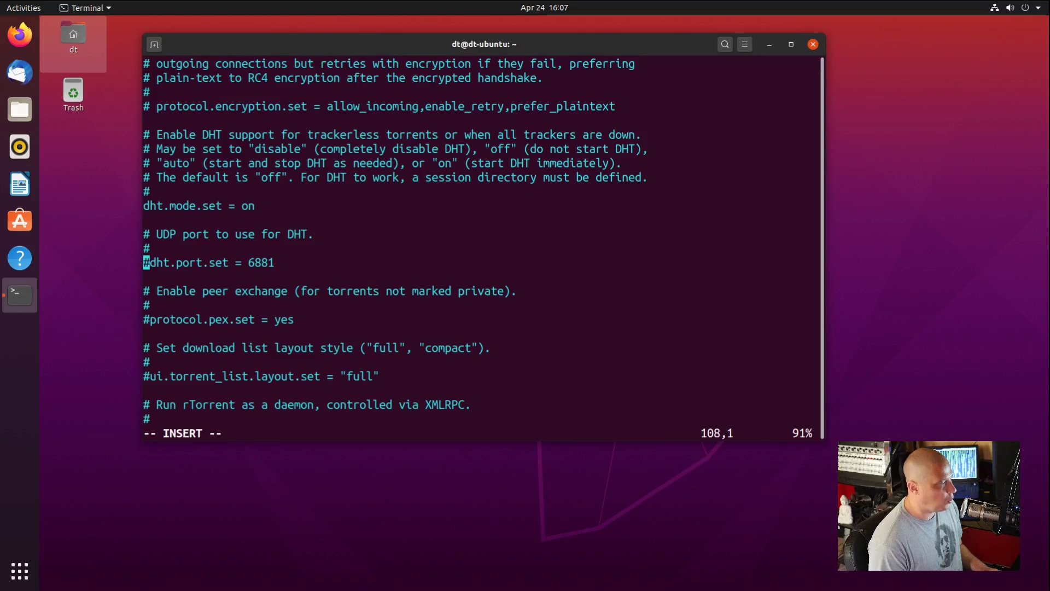
key(Right)
key(BackSpace)
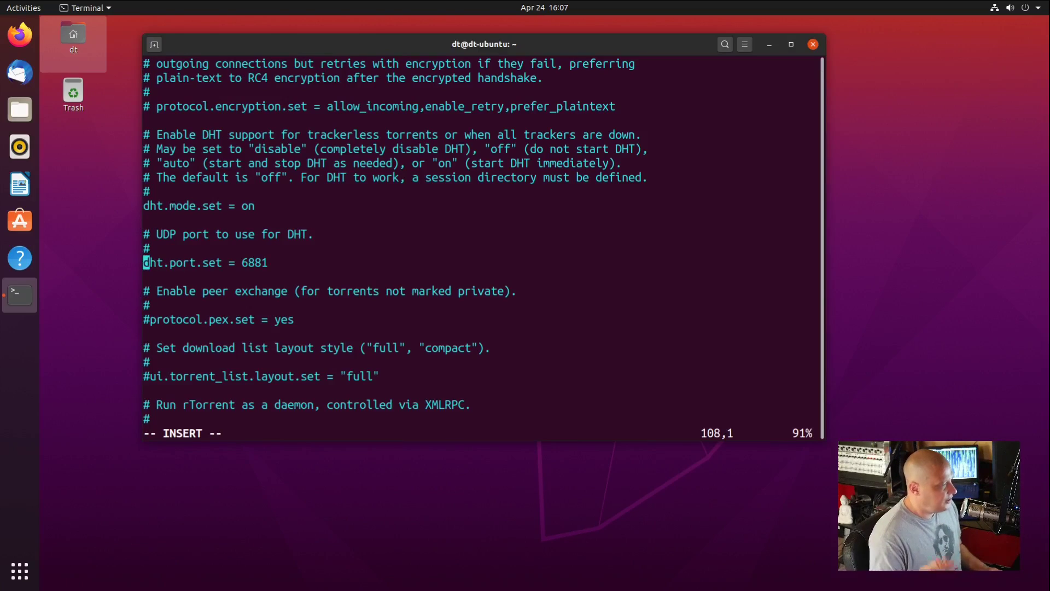
key(Escape)
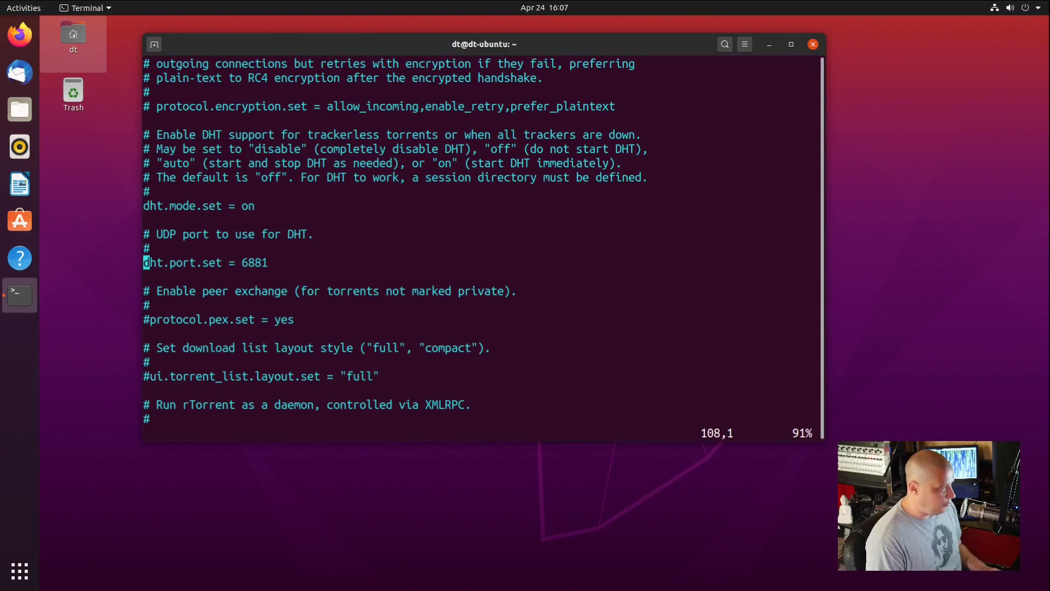
text(:wq)
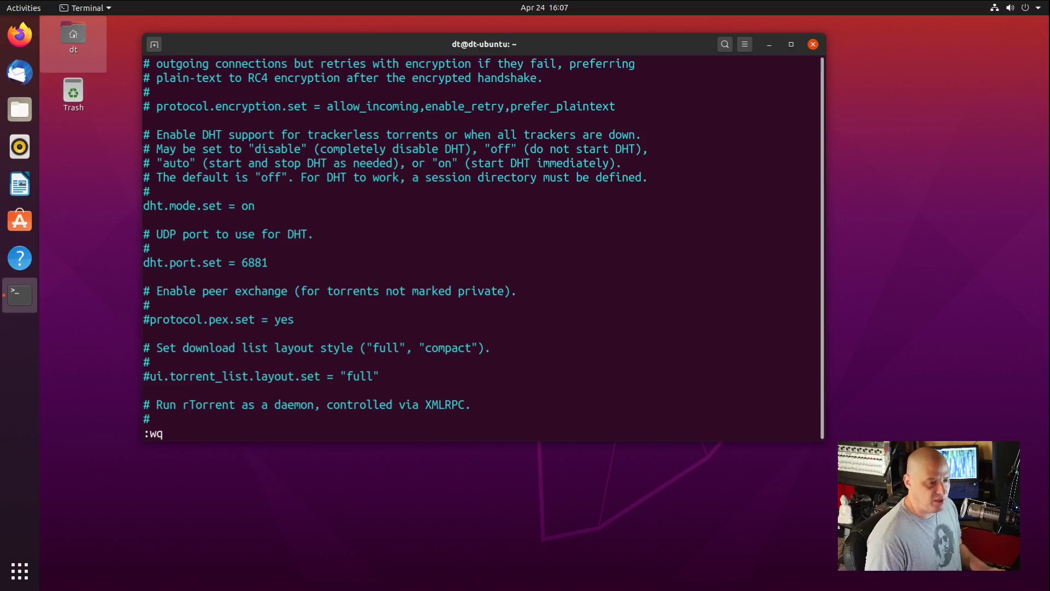
Save the edited config and launch rTorrent 0.9.8 from the shell
key(Return)
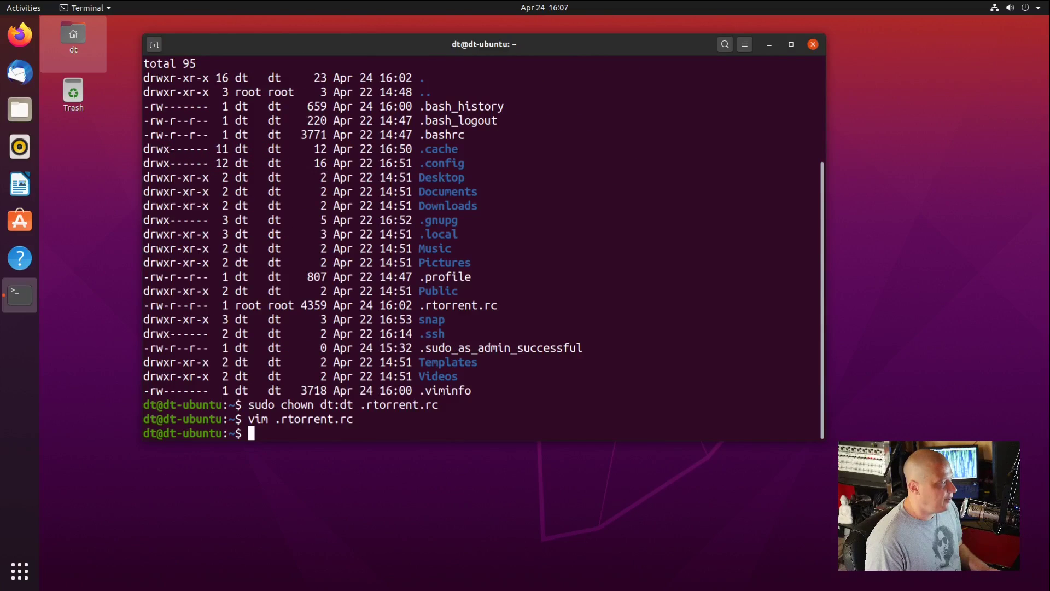
text(rtorrent)
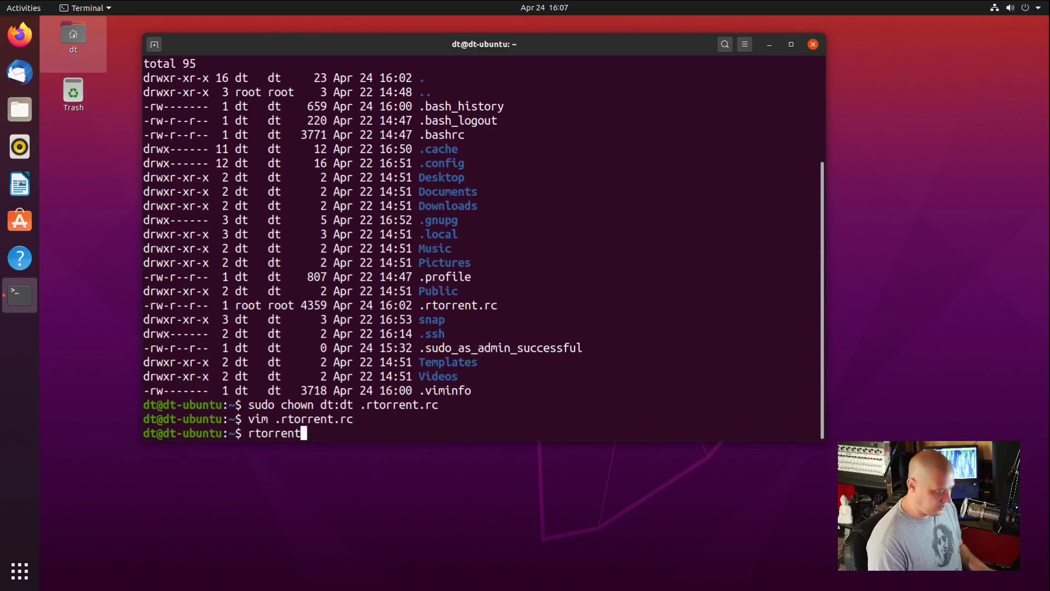
key(Return)
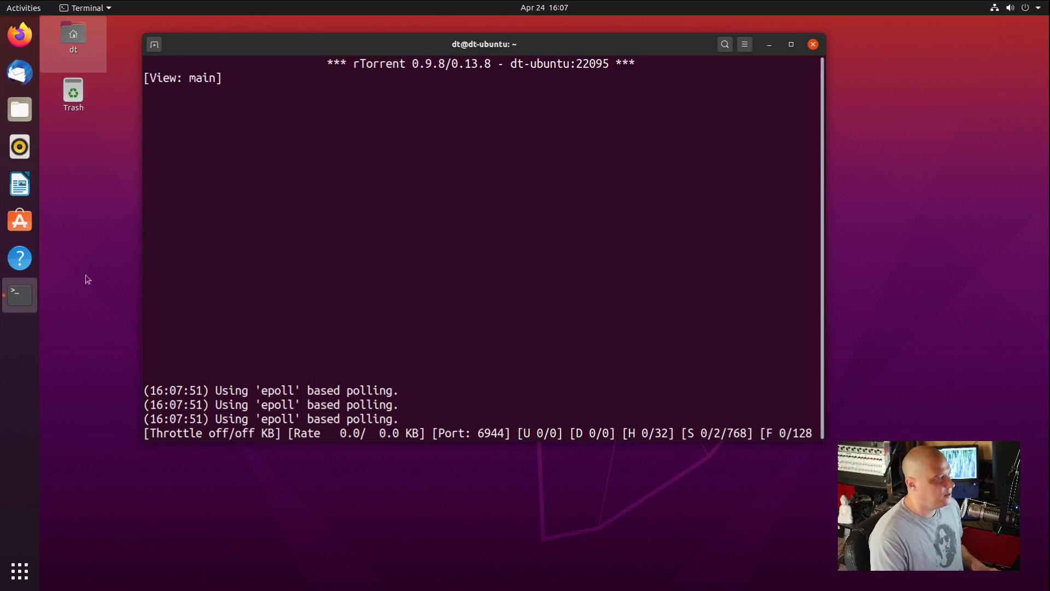
Open Firefox and load distrowatch.com
click(19, 35)
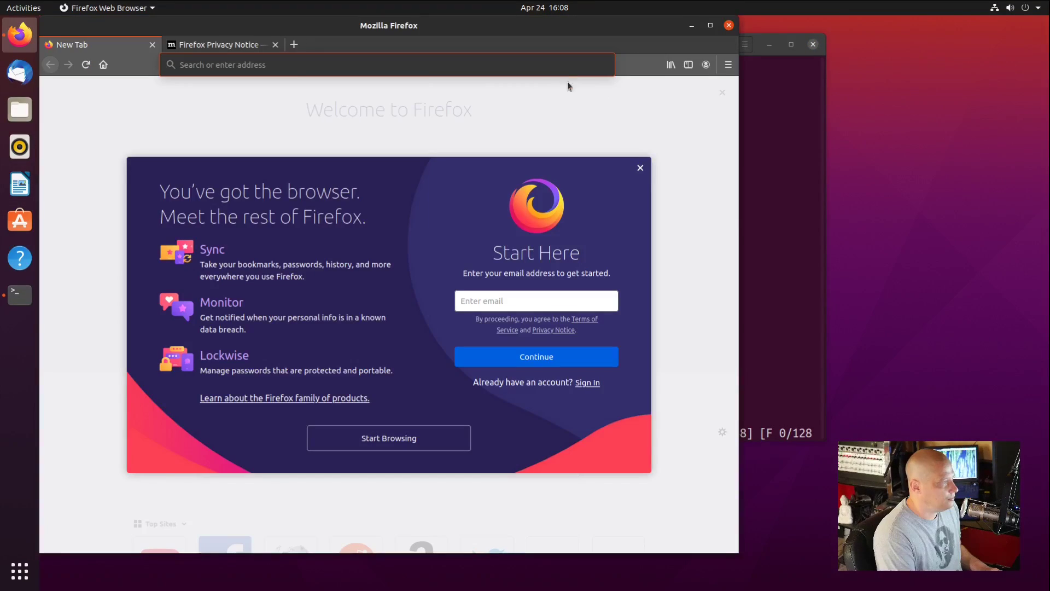
click(305, 60)
text(distrowatch.com)
key(Return)
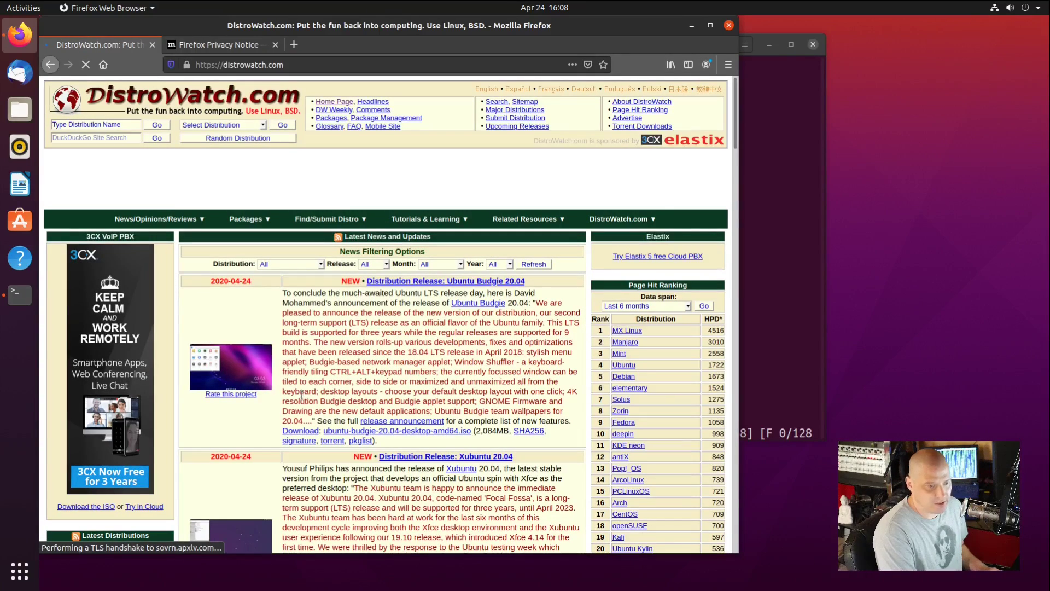
Save the Ubuntu Budgie 20.04 torrent link into the ~/watch folder
scroll(284, 402, down, 2)
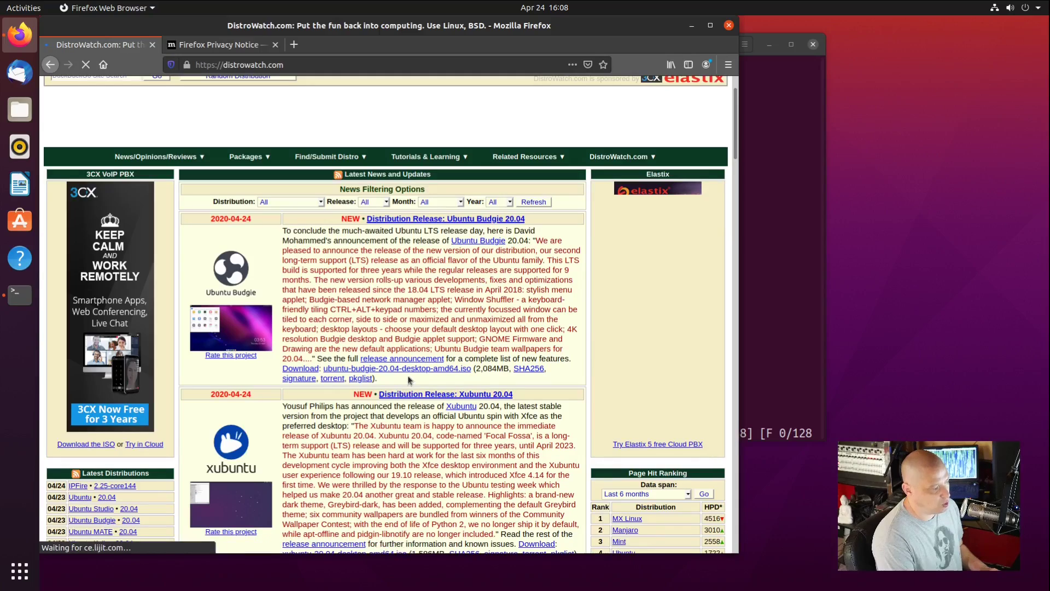
right_click(334, 378)
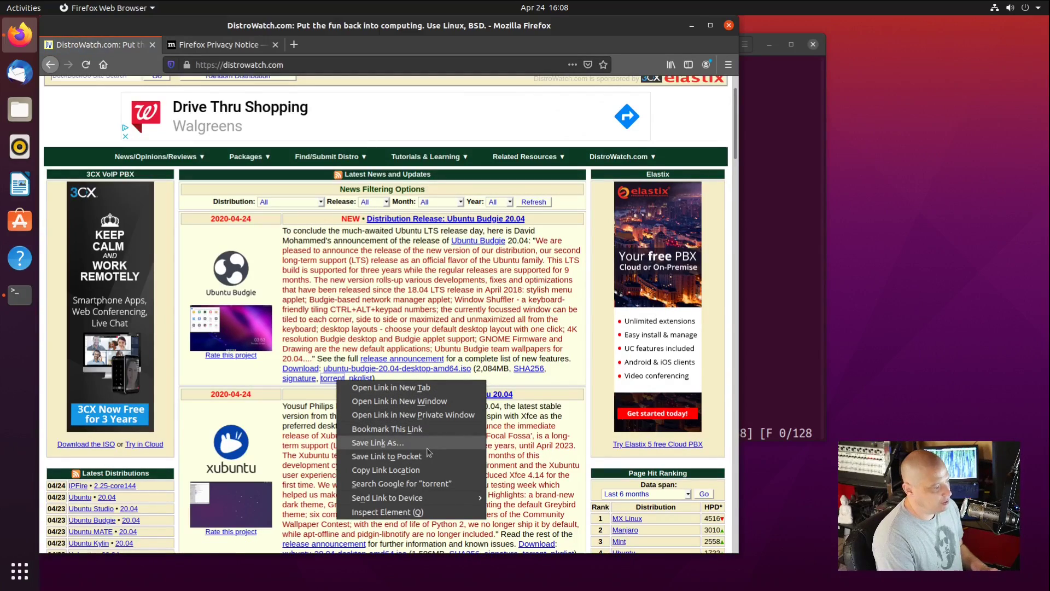
click(426, 446)
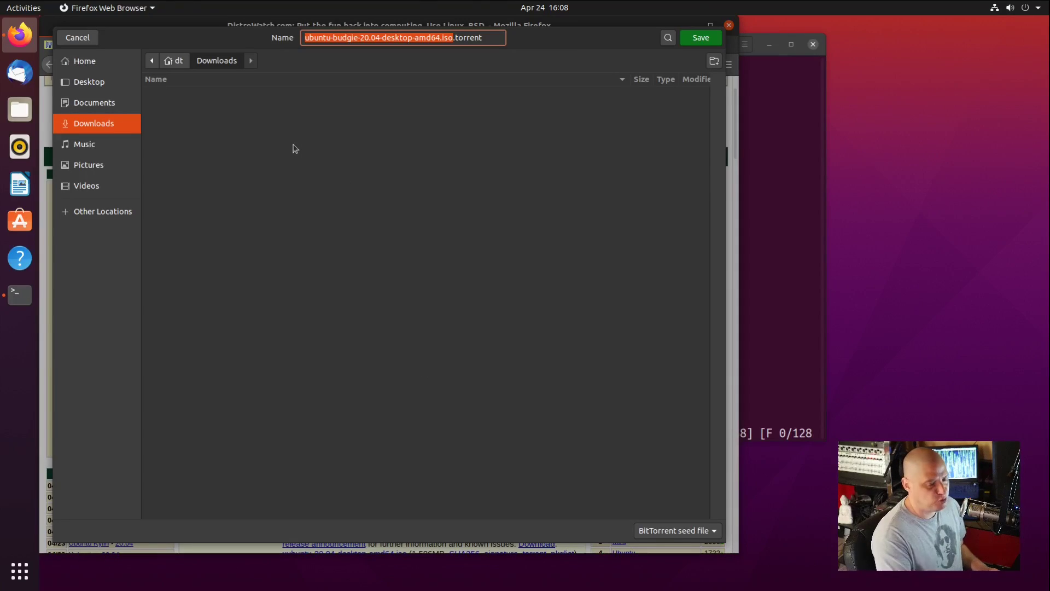
click(172, 62)
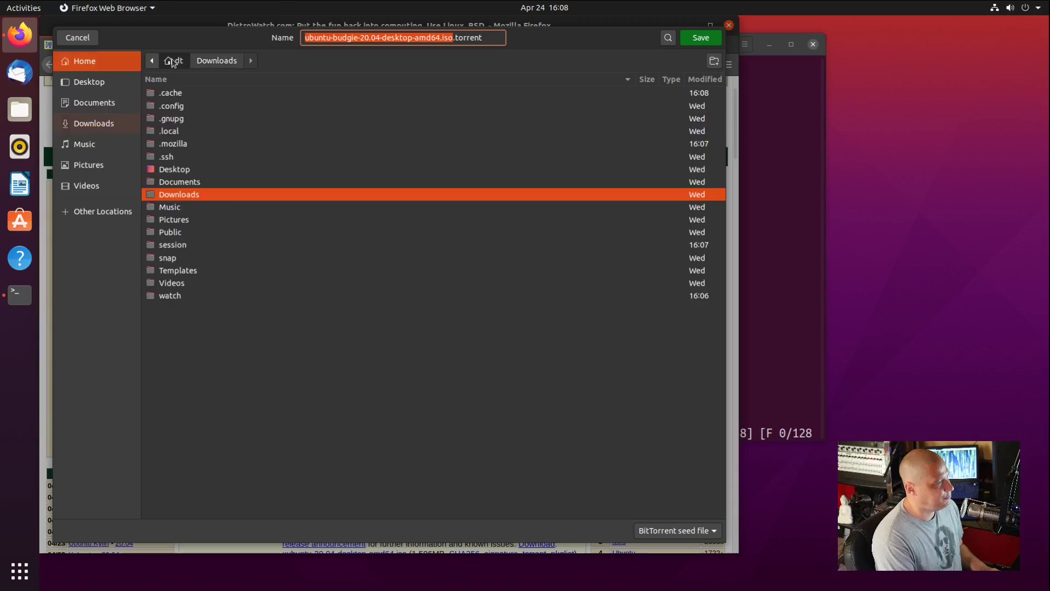
double_click(168, 301)
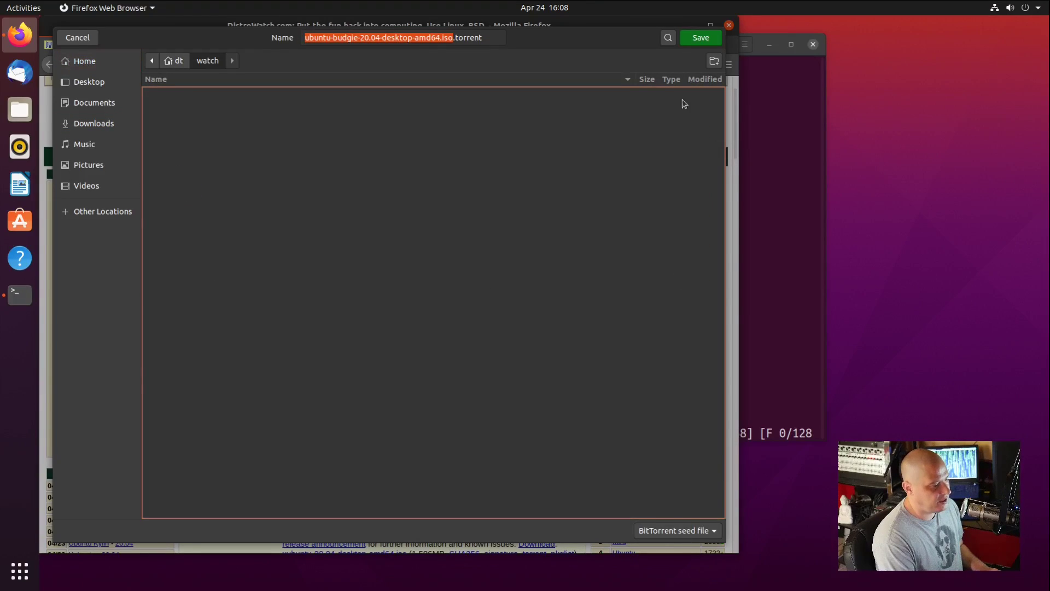
click(698, 37)
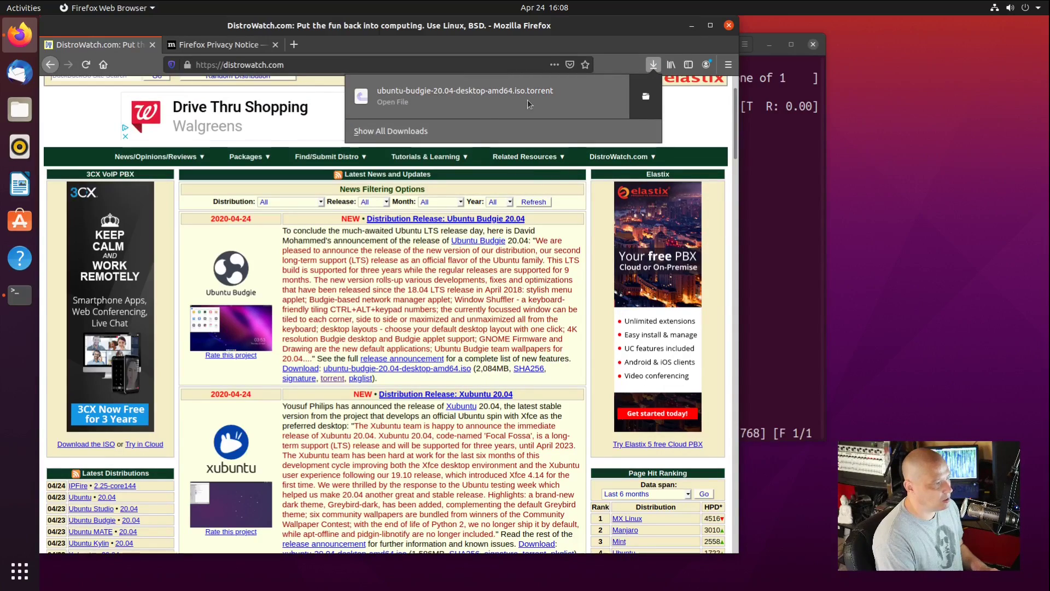
Dismiss the downloads list and close Firefox along with all its tabs
click(729, 28)
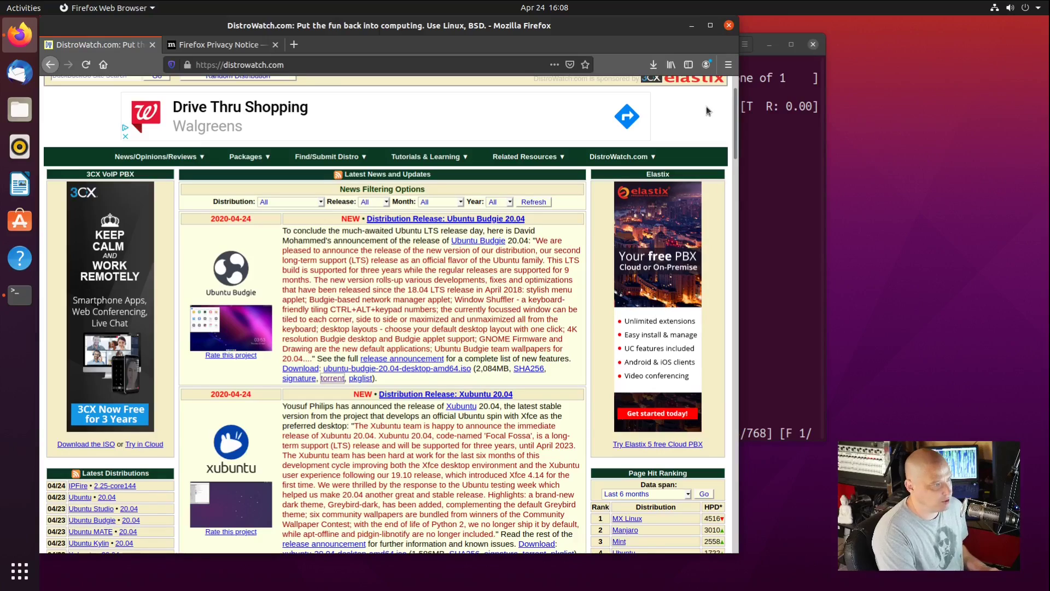
click(729, 28)
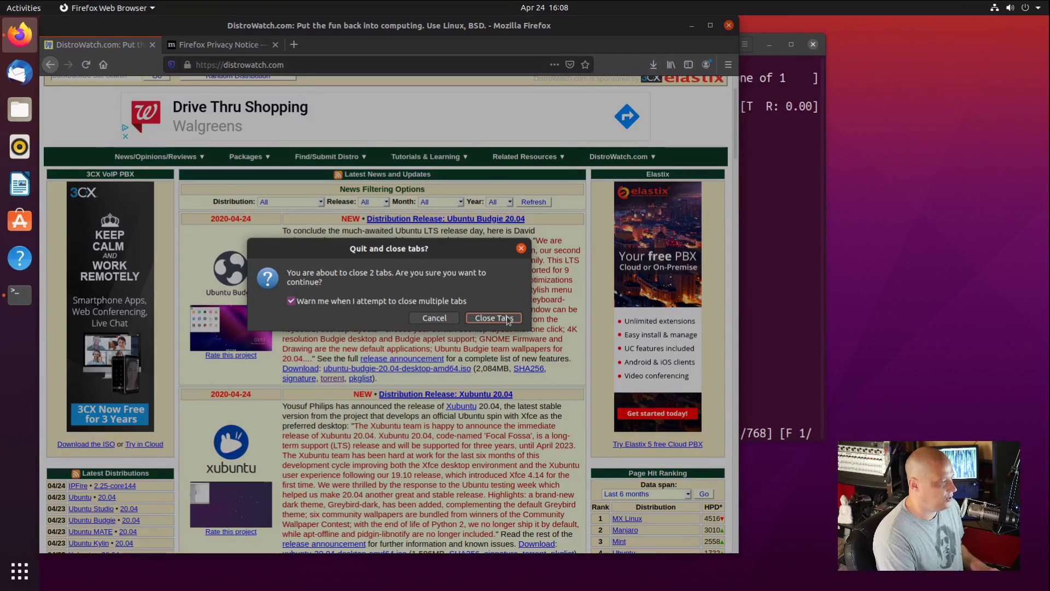
click(507, 320)
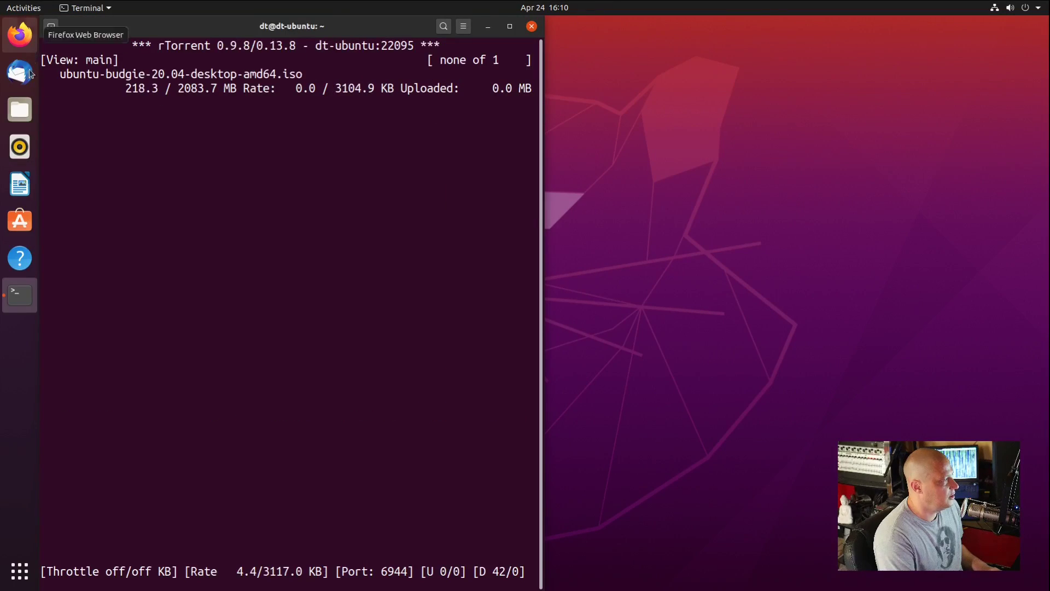
Open a second terminal on the right half, zoom its text in twice, and enter man rtorrent
click(800, 253)
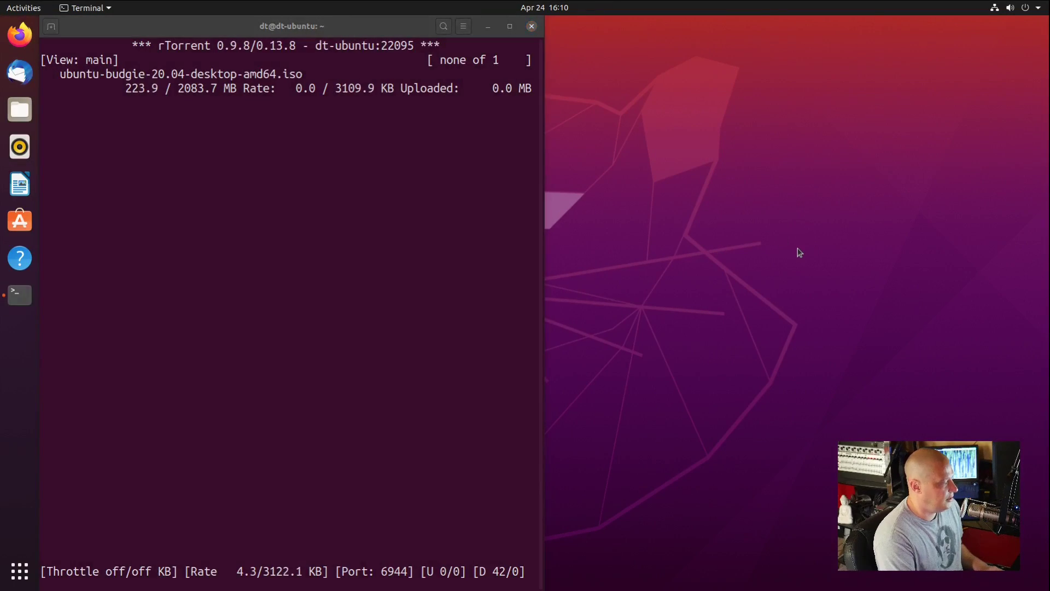
key(ctrl+alt+t)
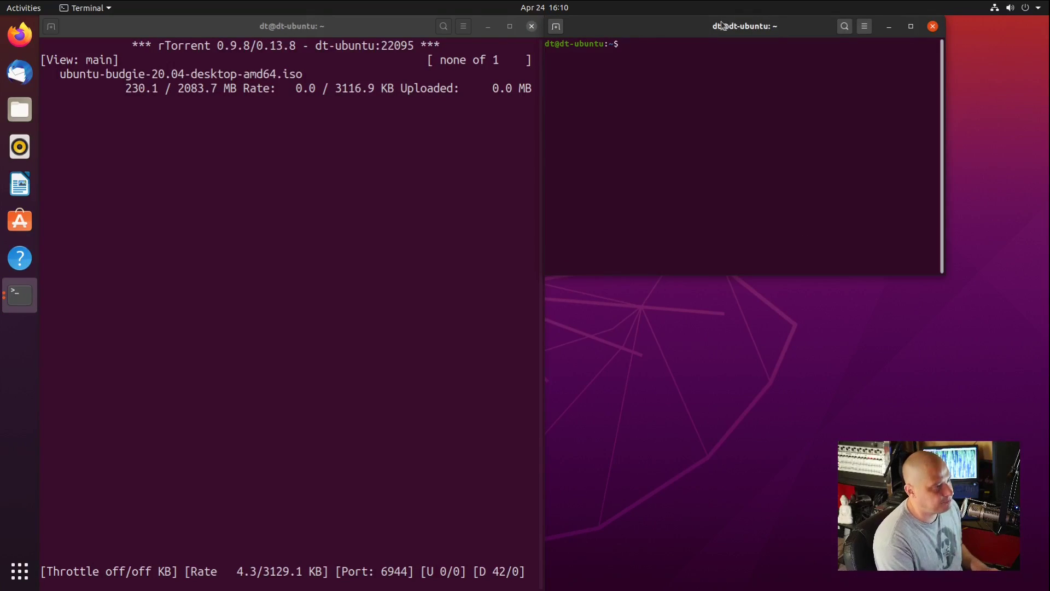
key(super+Right)
click(968, 26)
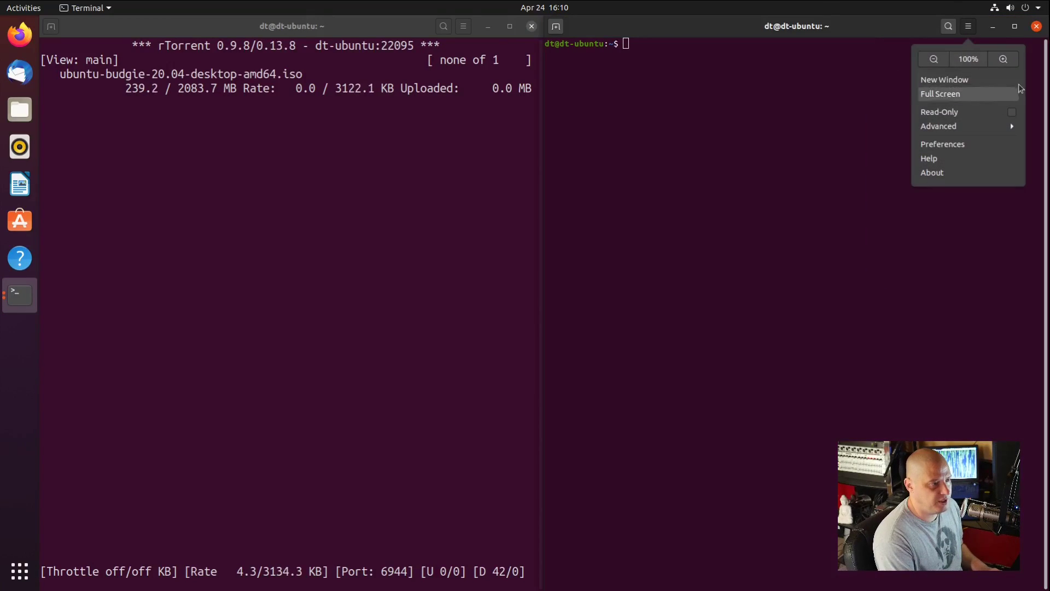
click(1004, 60)
click(968, 27)
click(1004, 60)
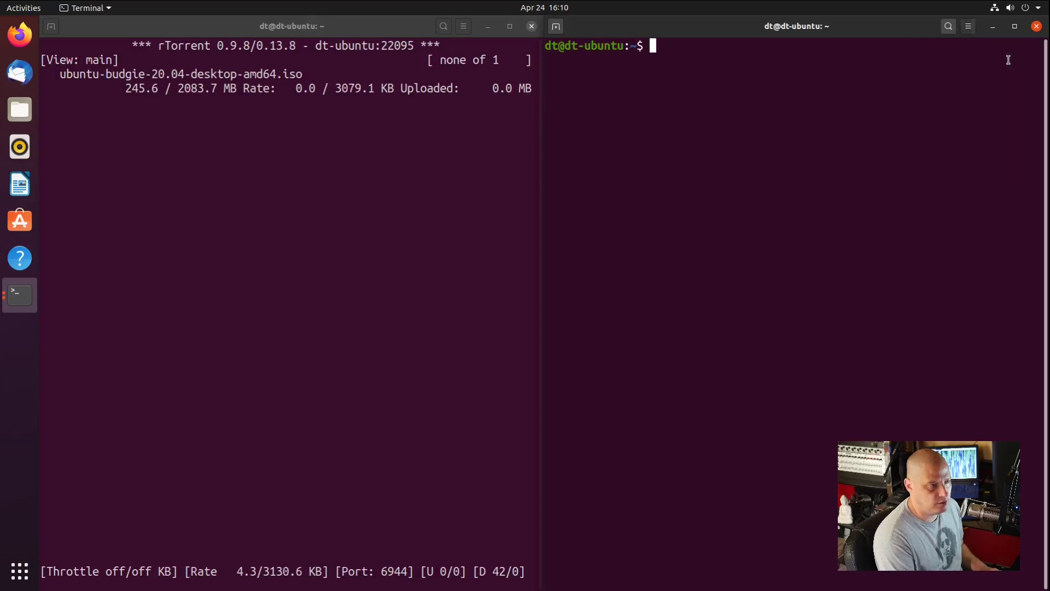
text(man rto)
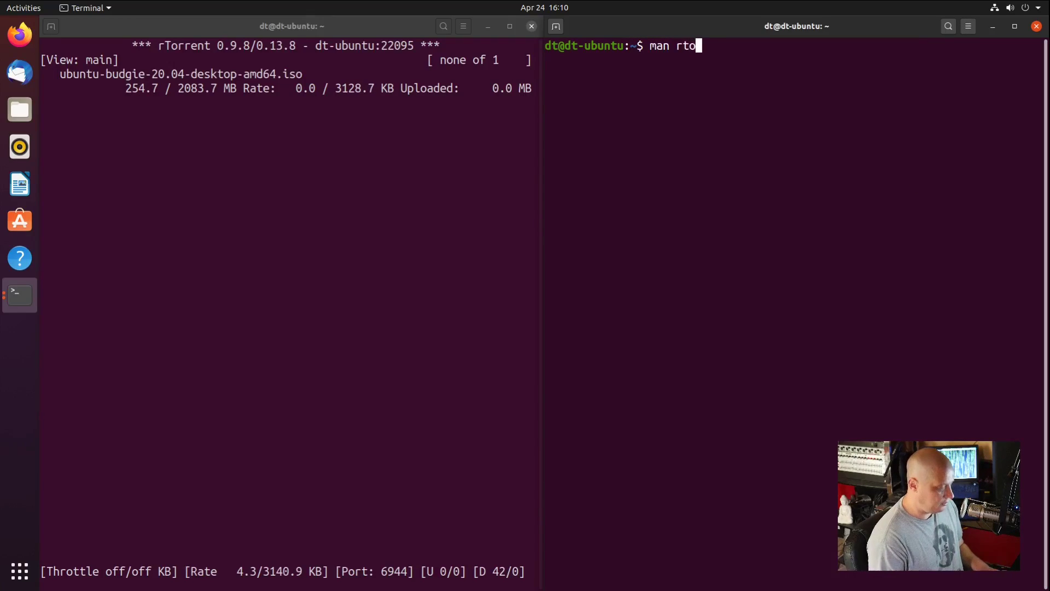
text(rrent)
Open the rtorrent man page and scroll down to the MAIN VIEW KEYS section
key(Return)
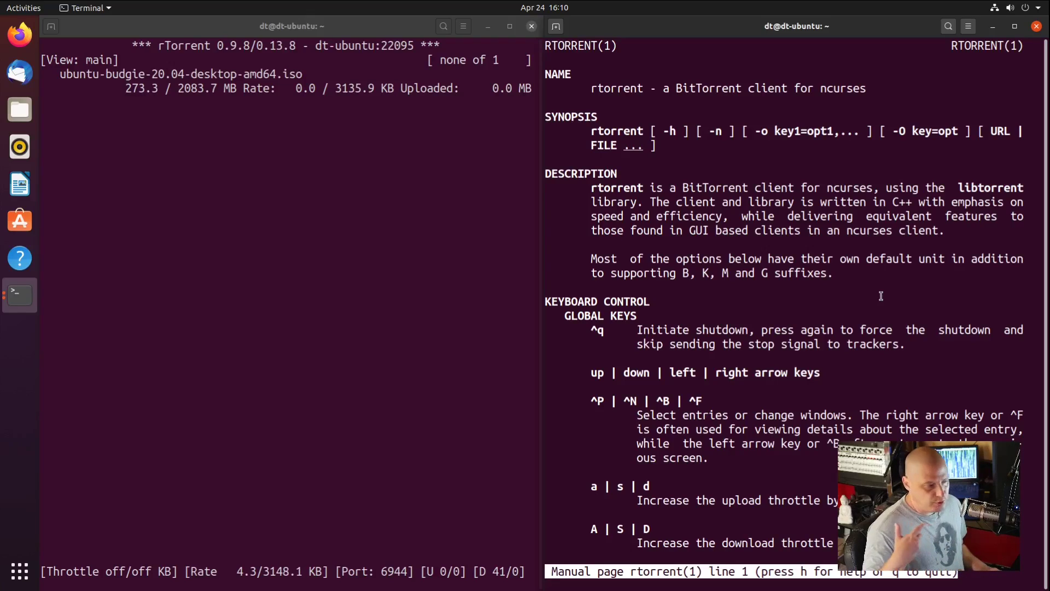
scroll(605, 335, down, 2)
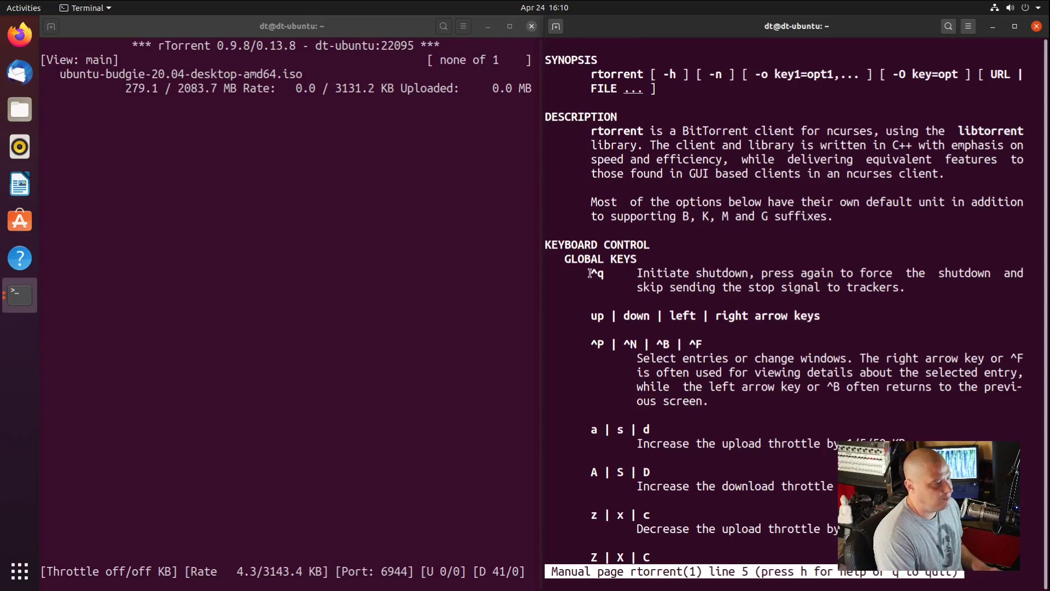
click(338, 198)
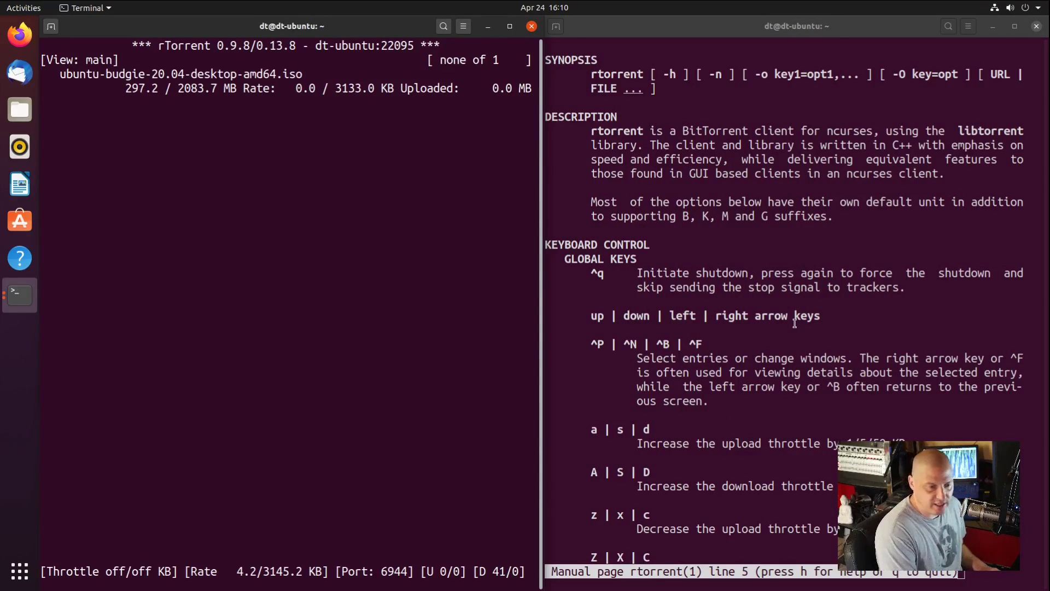
scroll(752, 359, down, 5)
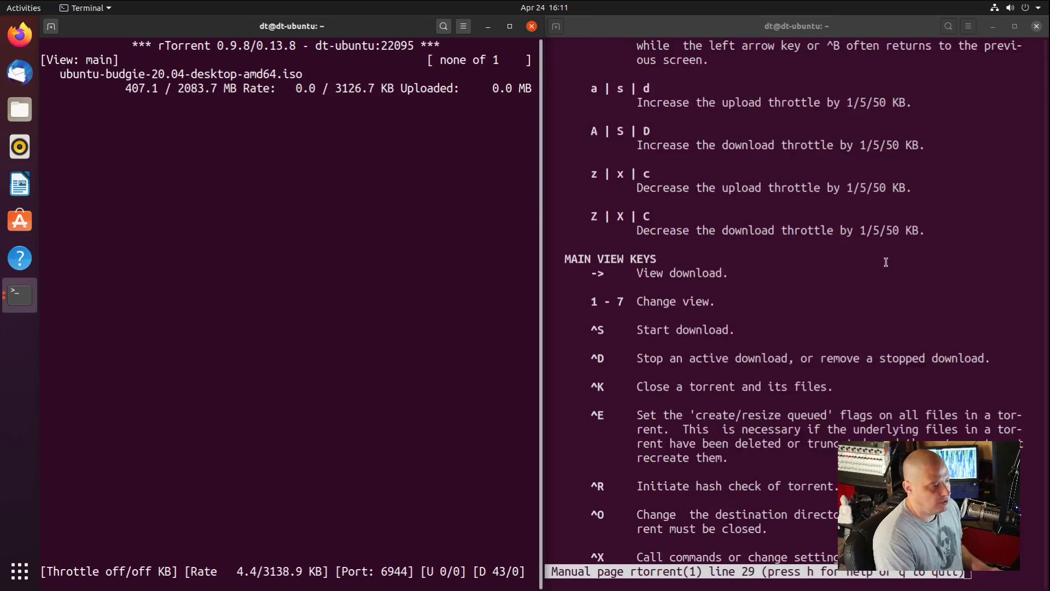
key(Down)
key(Down)
key(Down)
key(Down)
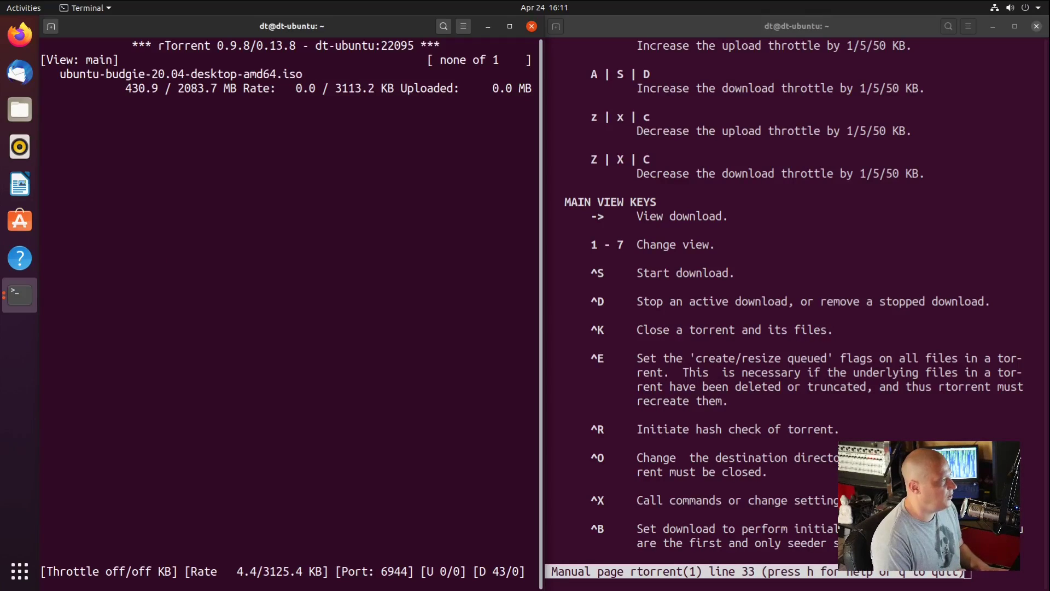
Cycle rTorrent views 2–7 (name through hashing), return to main view 1, then close the man-page terminal
key(2)
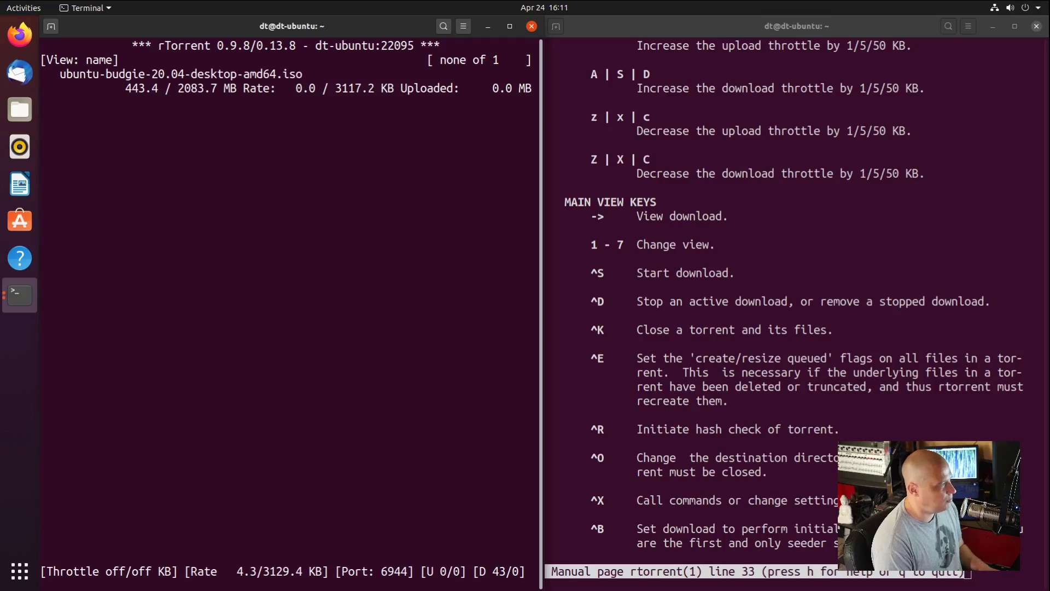
key(3)
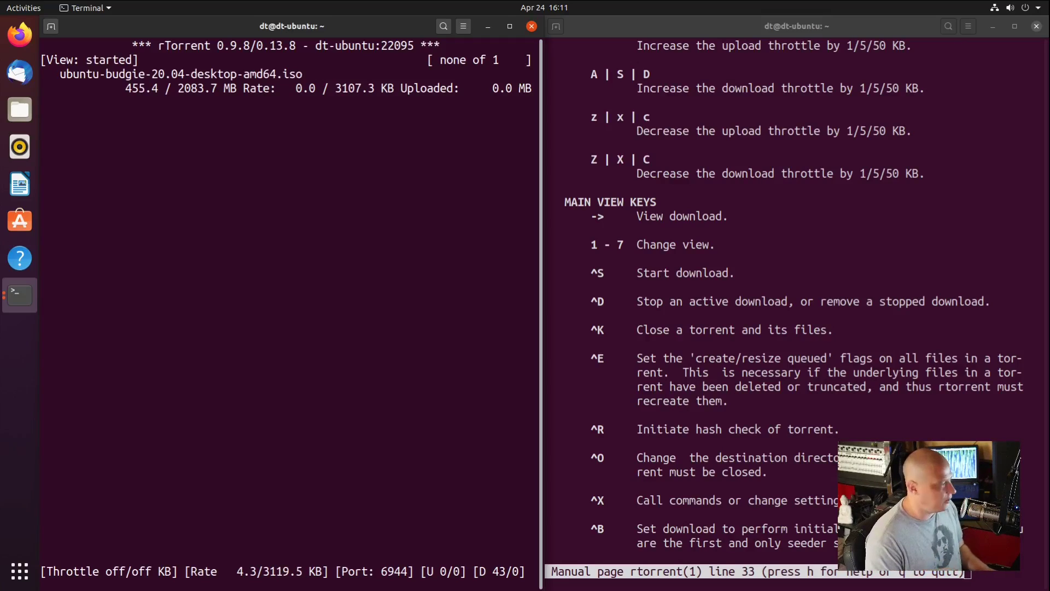
key(4)
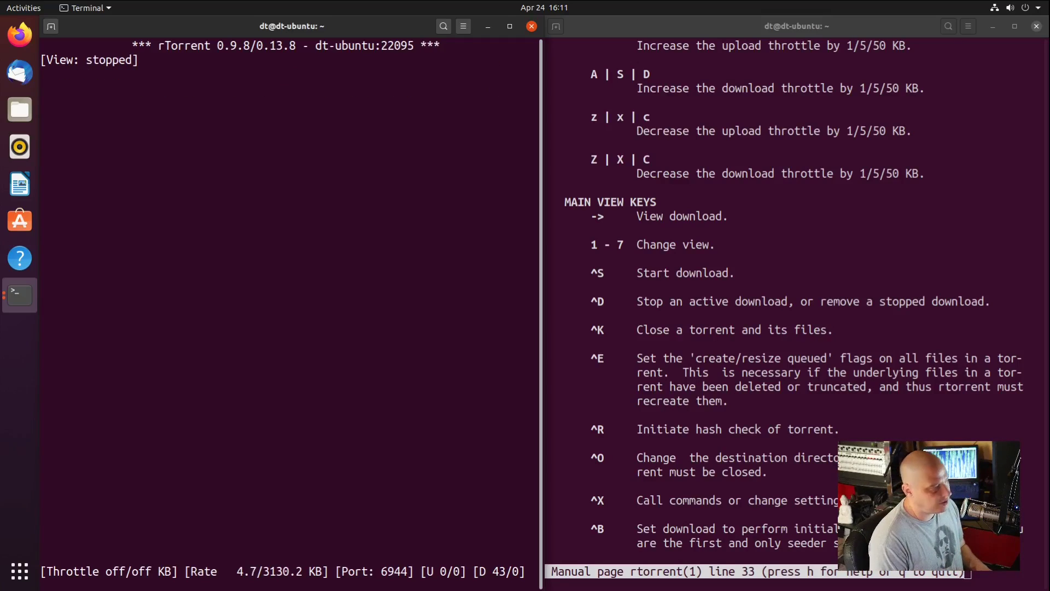
key(5)
key(6)
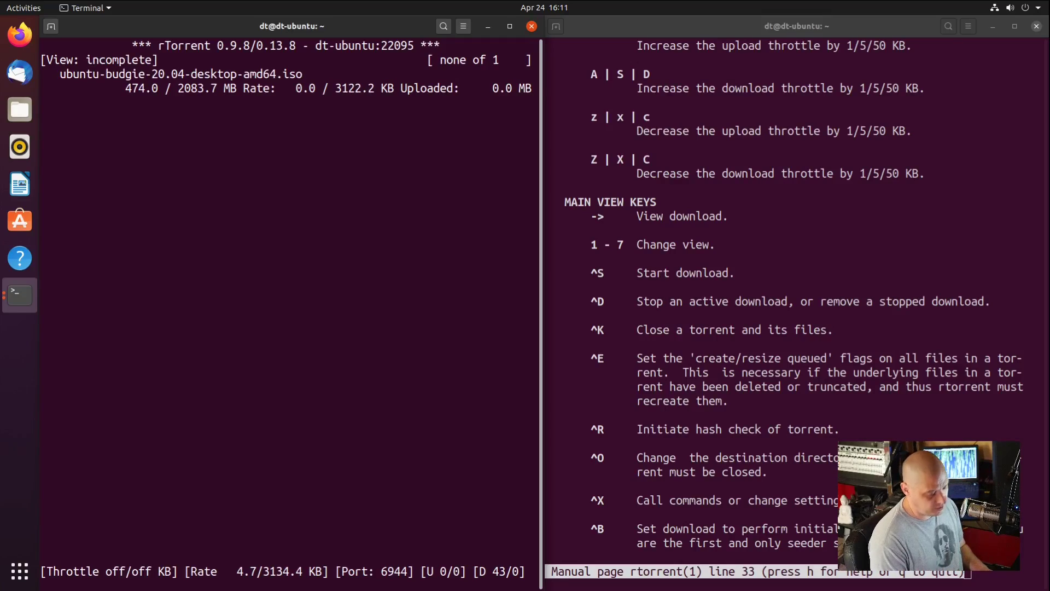
key(7)
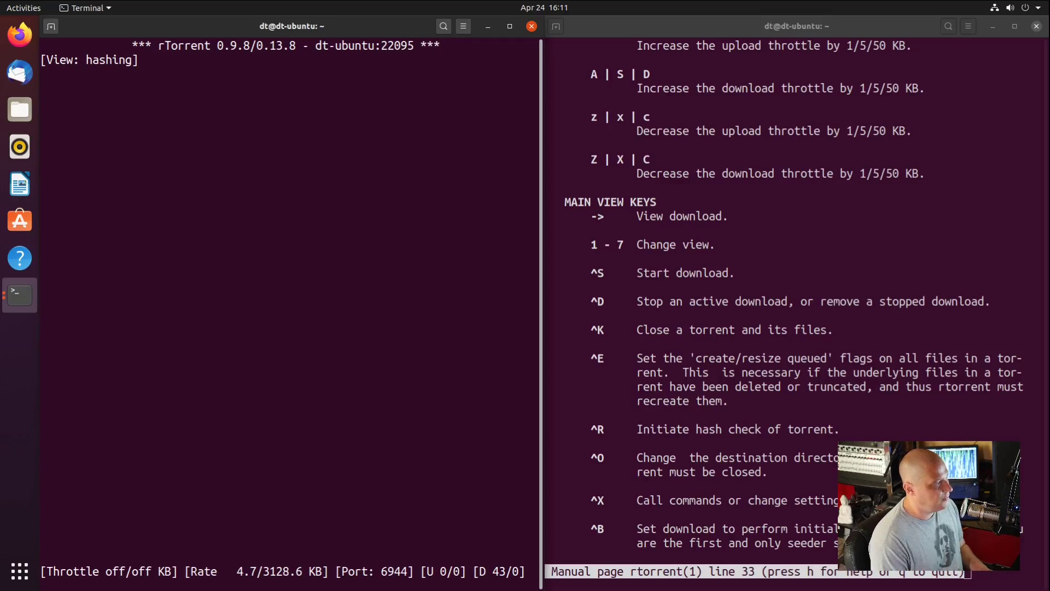
key(1)
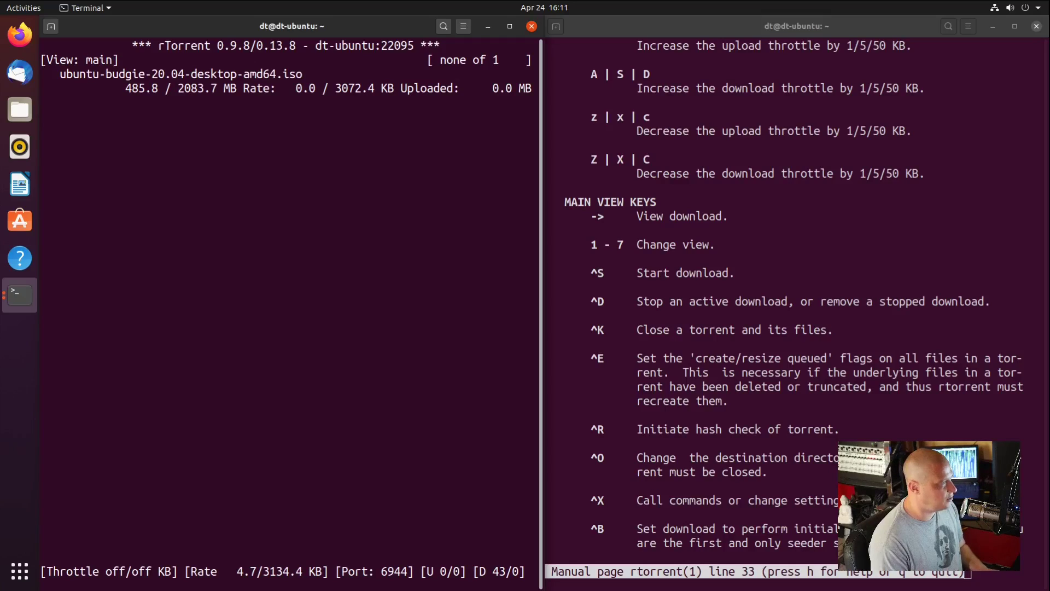
key(alt+F4)
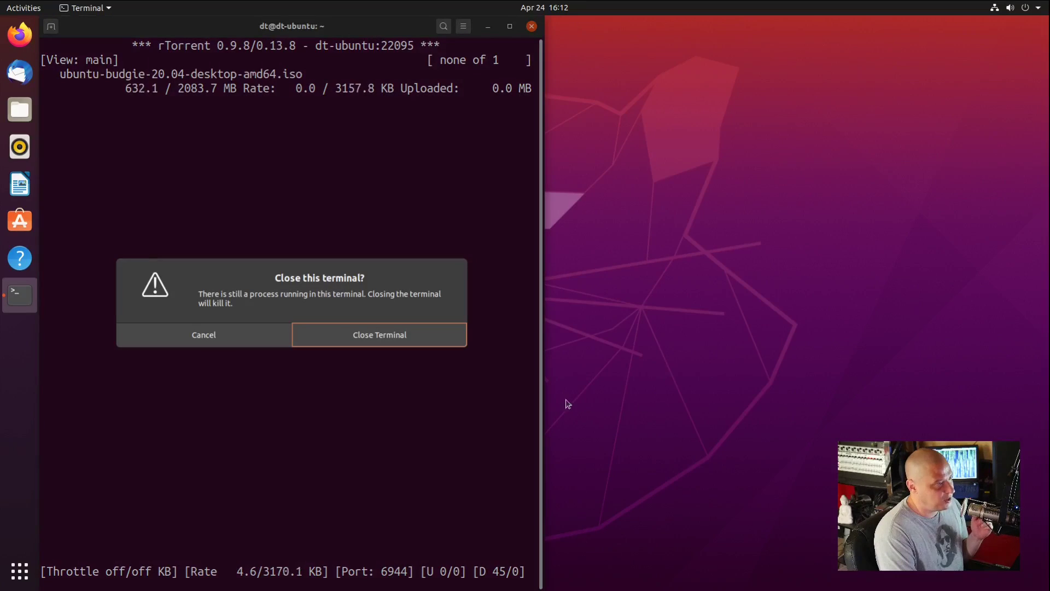
Confirm closing the rTorrent terminal, then open an st terminal on Arch and enlarge its text
click(398, 336)
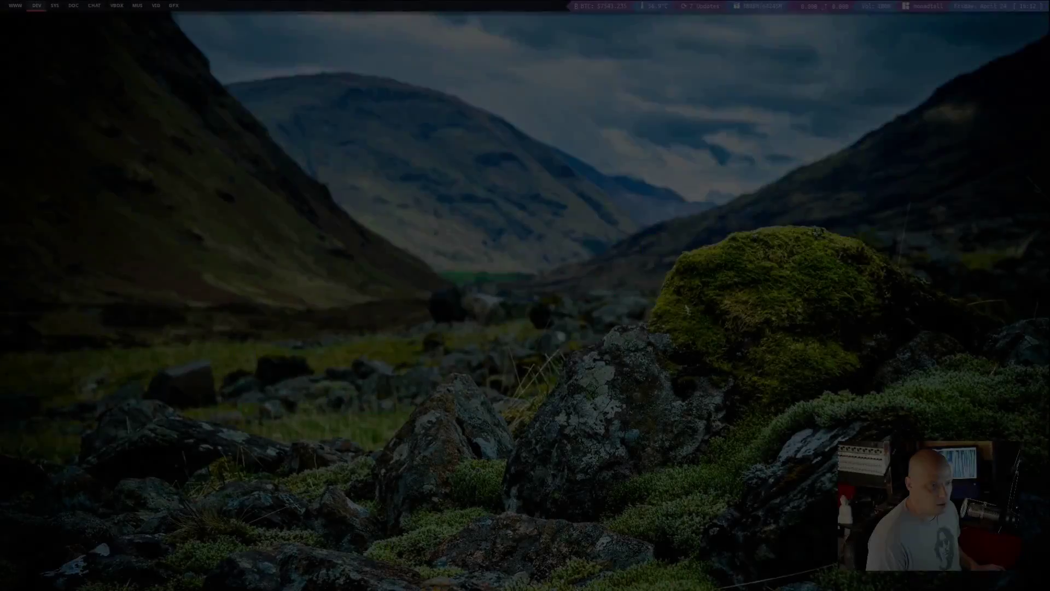
key(super+Return)
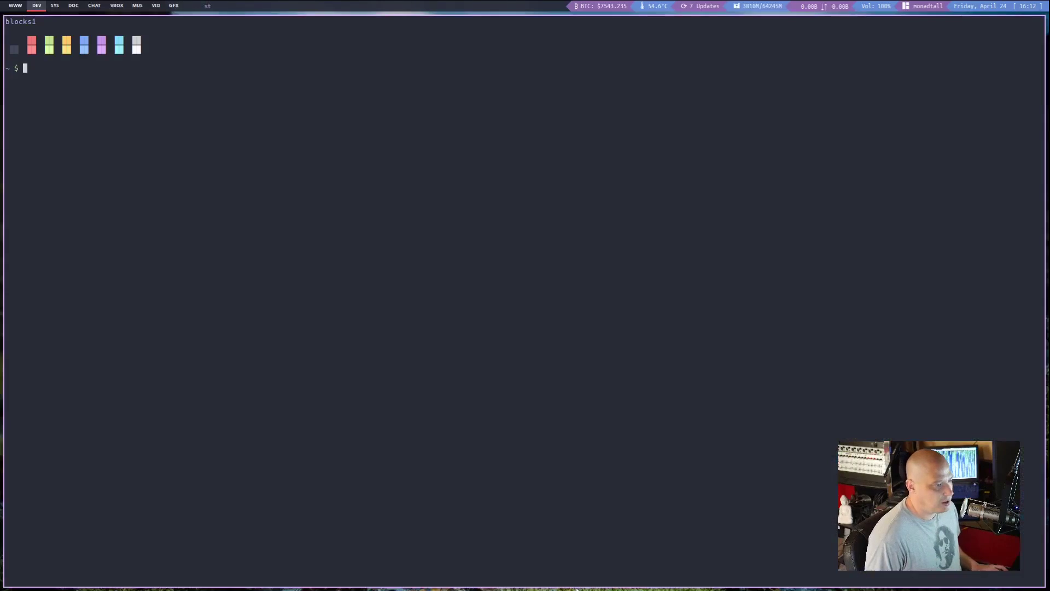
key(ctrl+shift+Page_Up)
key(ctrl+shift+Page_Up)
key(ctrl+shift+Page_Up)
key(ctrl+shift+Page_Up)
key(ctrl+shift+Page_Up)
key(ctrl+shift+Page_Up)
key(ctrl+shift+Page_Up)
key(ctrl+shift+Page_Up)
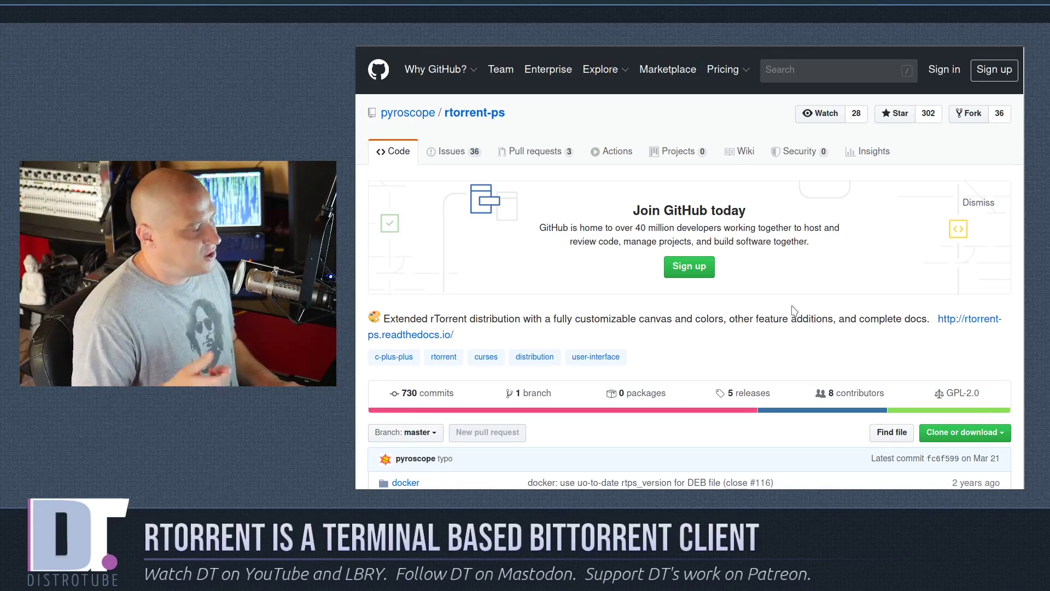
scroll(741, 308, down, 9)
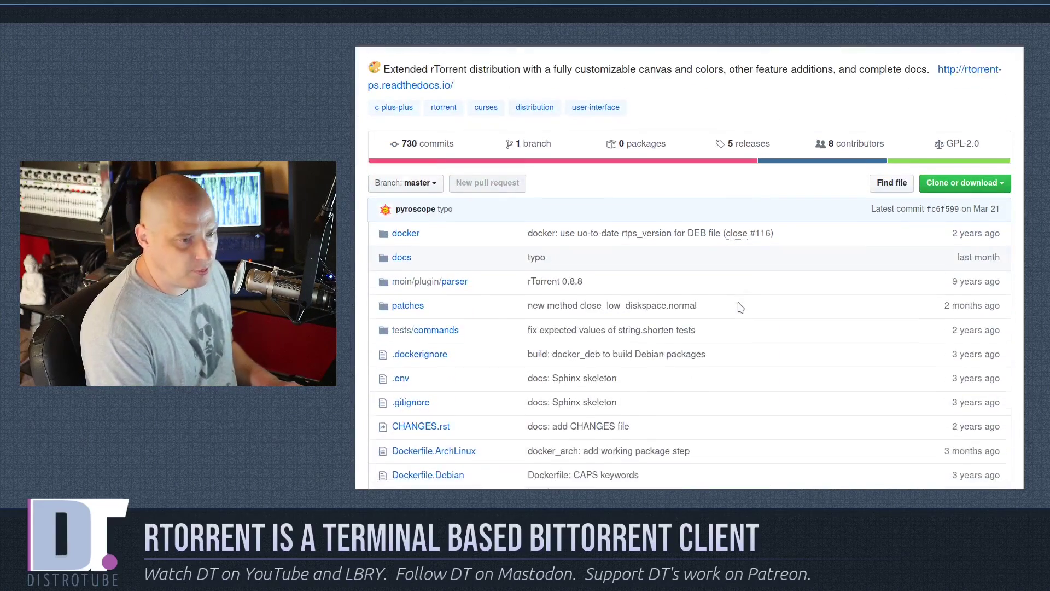
scroll(741, 308, down, 6)
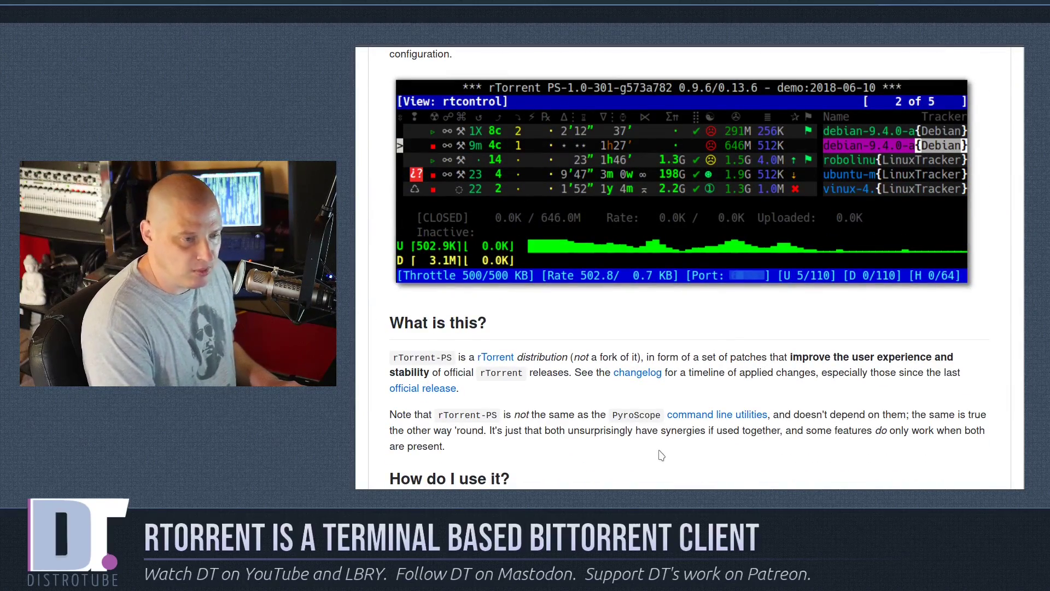
scroll(663, 451, up, 3)
scroll(662, 424, up, 12)
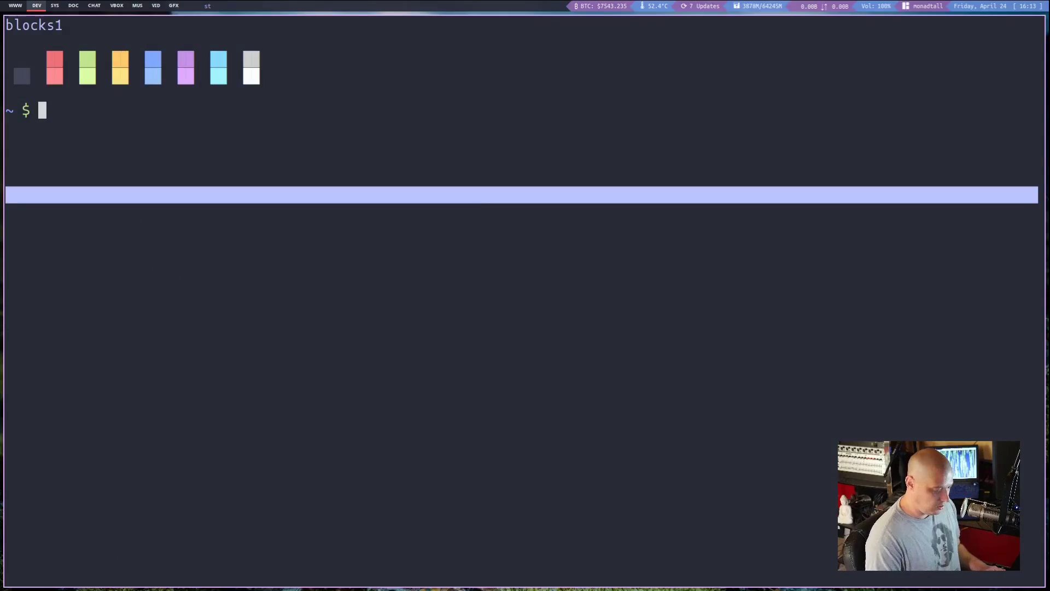
Run yay -S rtorrent-ps, cancel the rebuild with Ctrl+C, and launch rTorrent-PS
text(yay -)
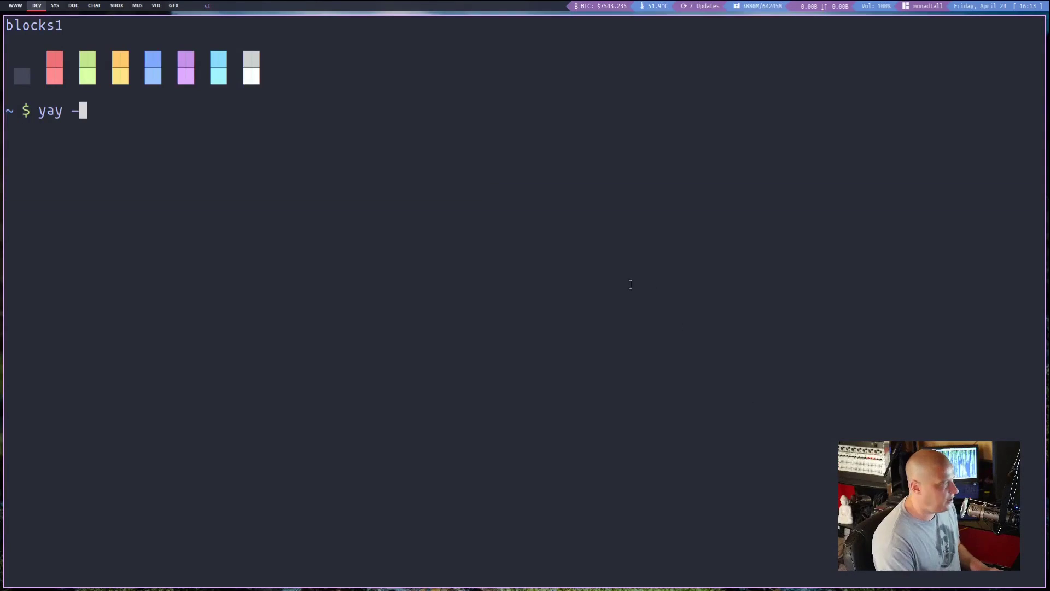
text(S )
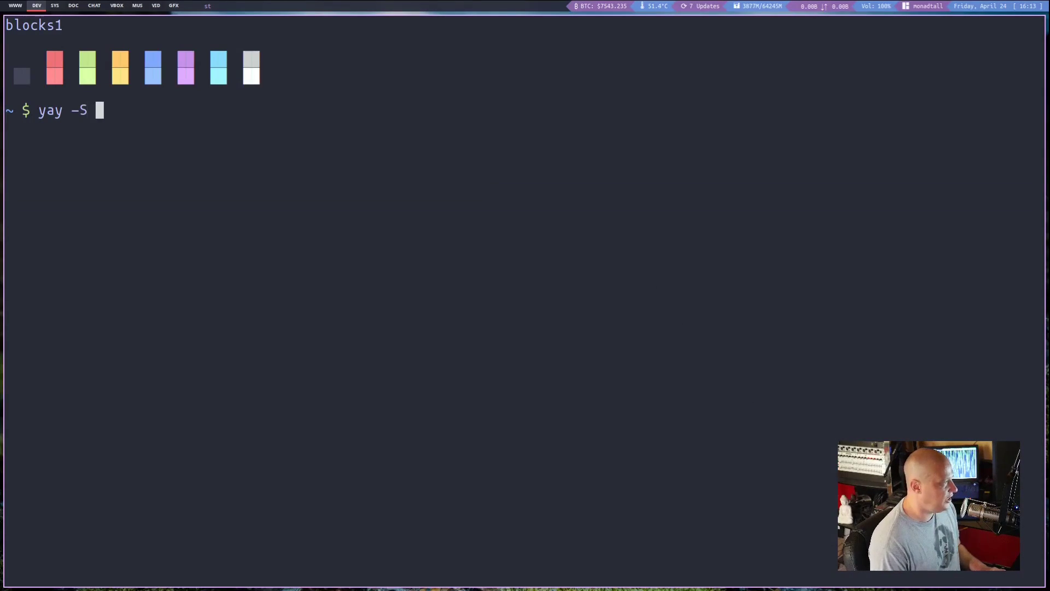
text(rtorrent-ps)
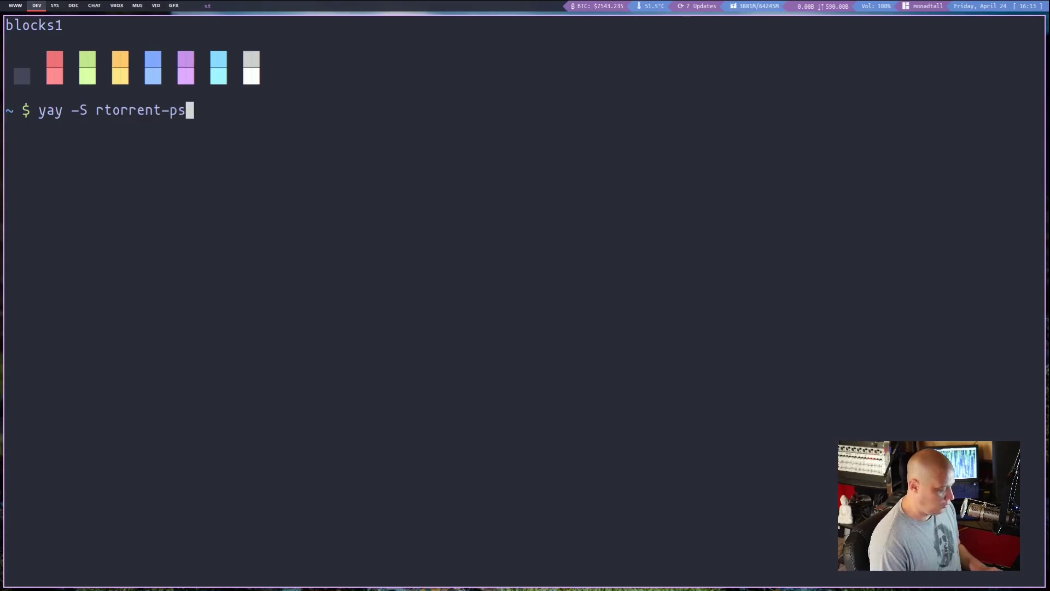
key(Return)
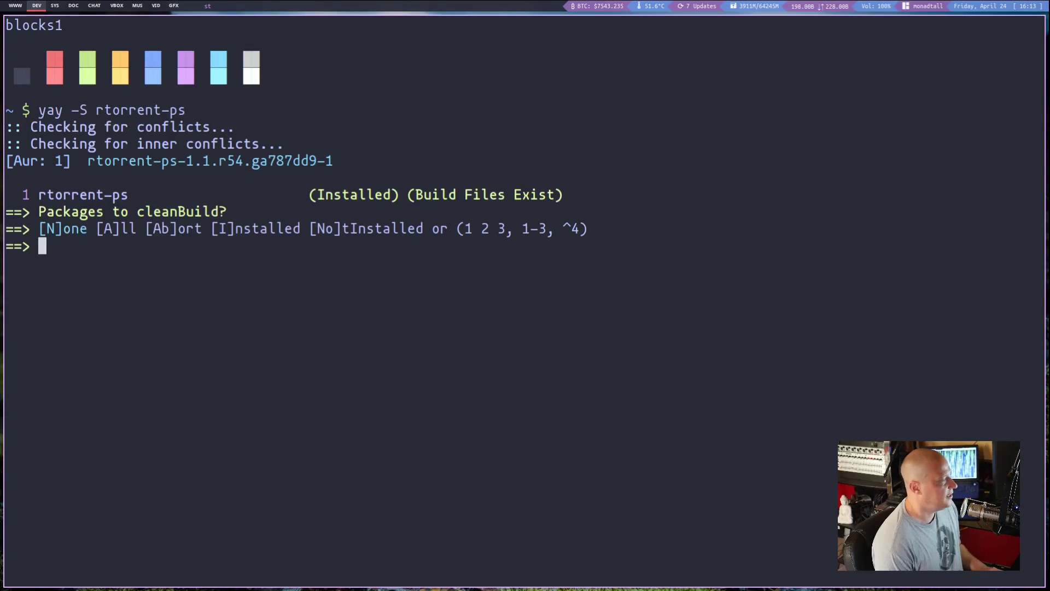
key(ctrl+c)
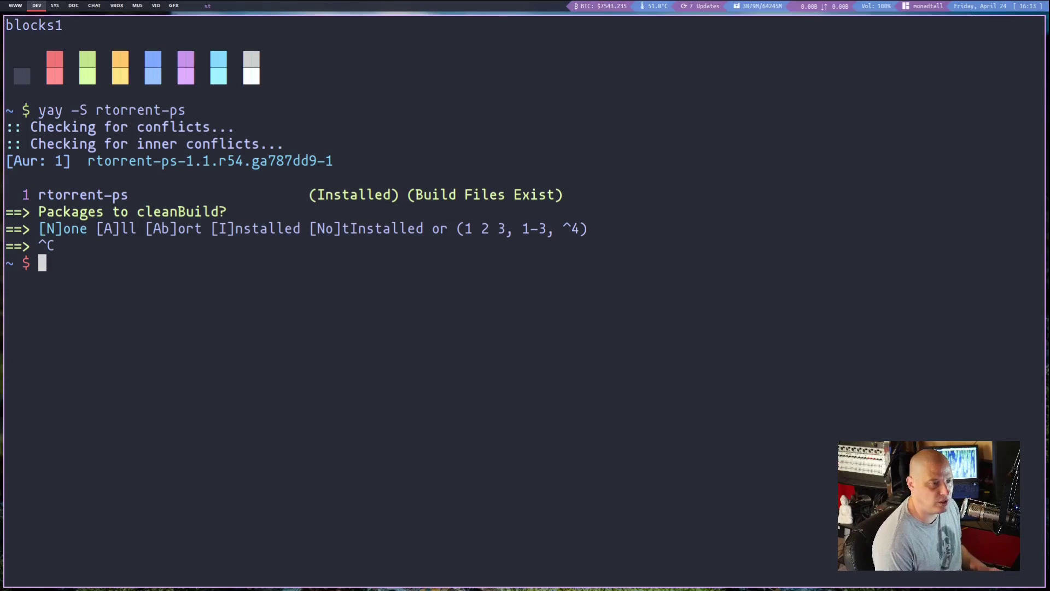
text(r)
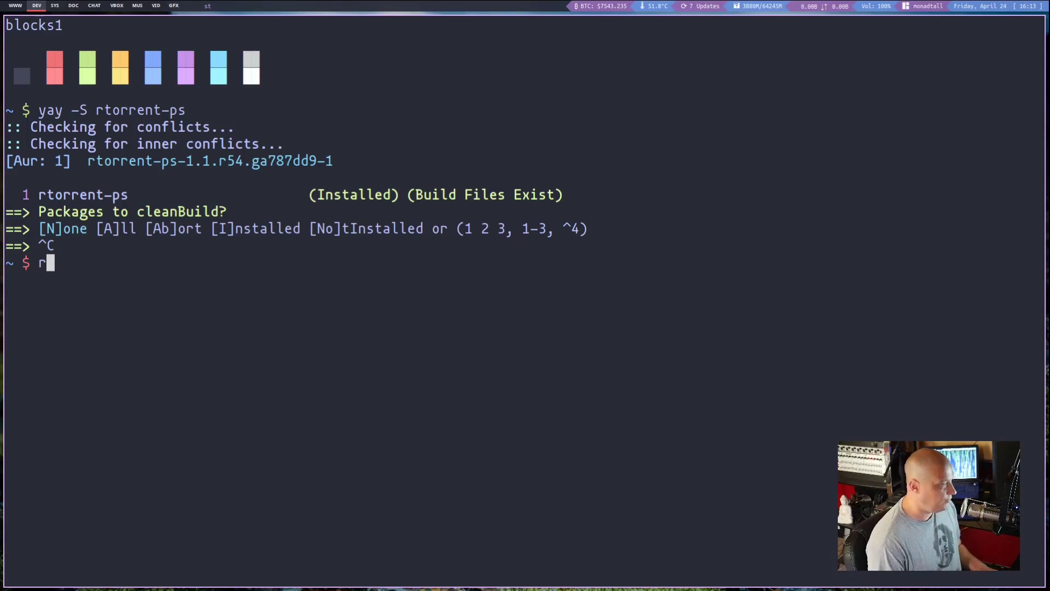
text(torrent)
key(Return)
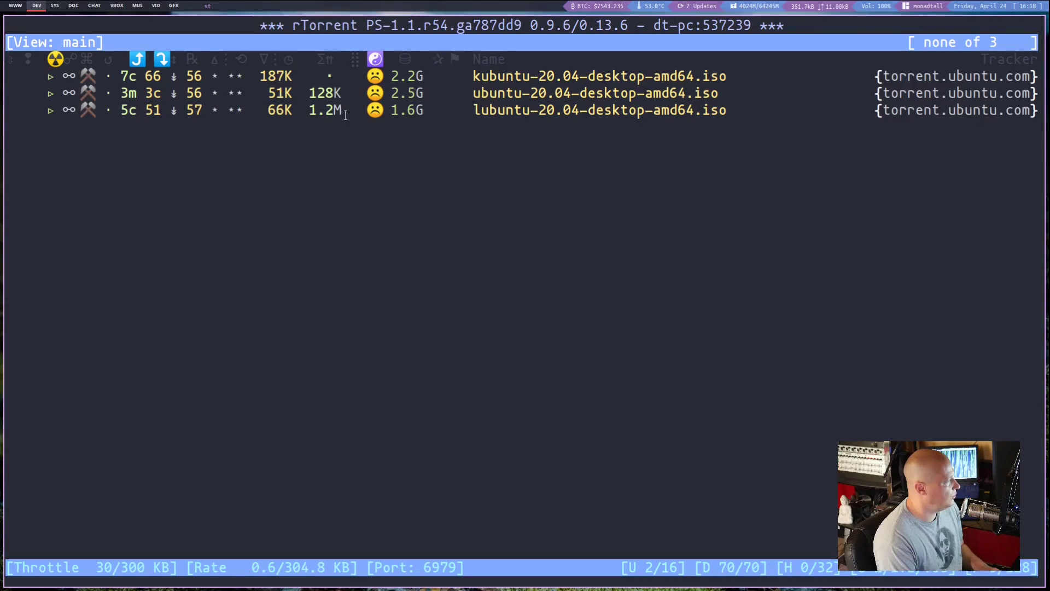
drag(346, 115, 312, 76)
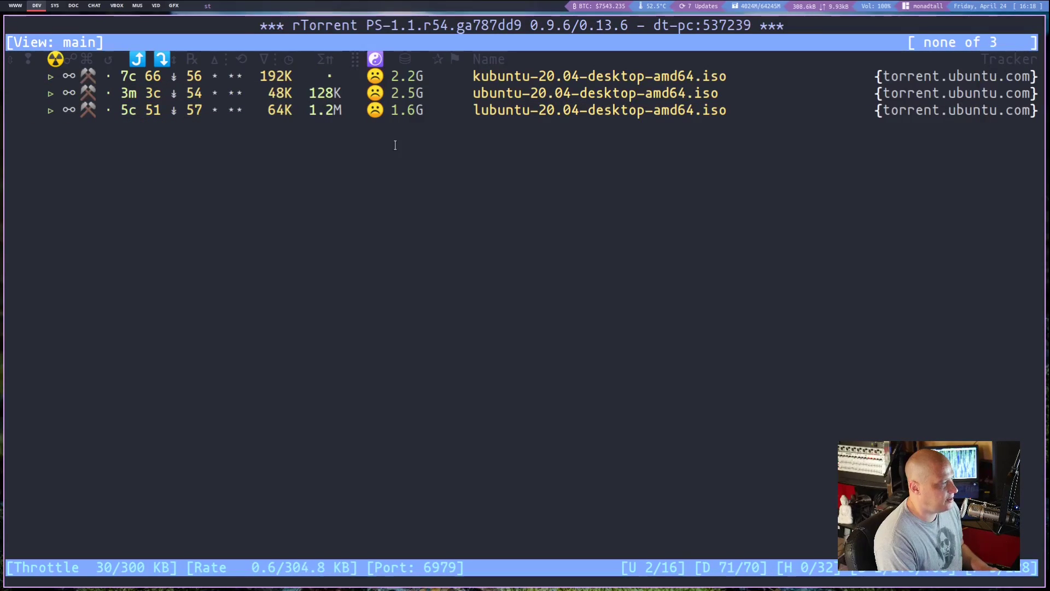